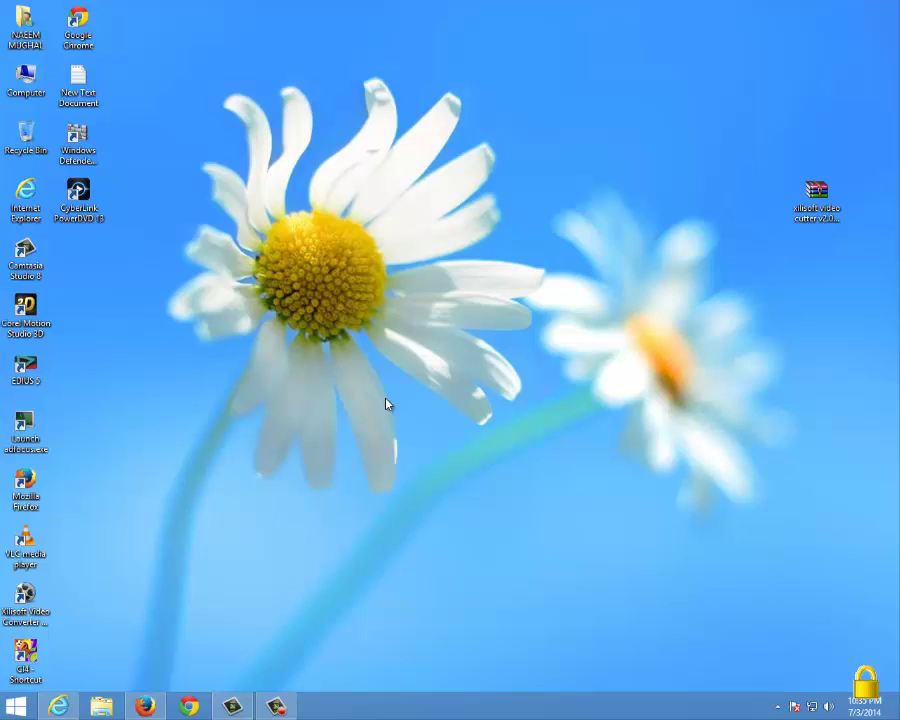
pyautogui.rightClick(436, 388)
pyautogui.rightClick(399, 416)
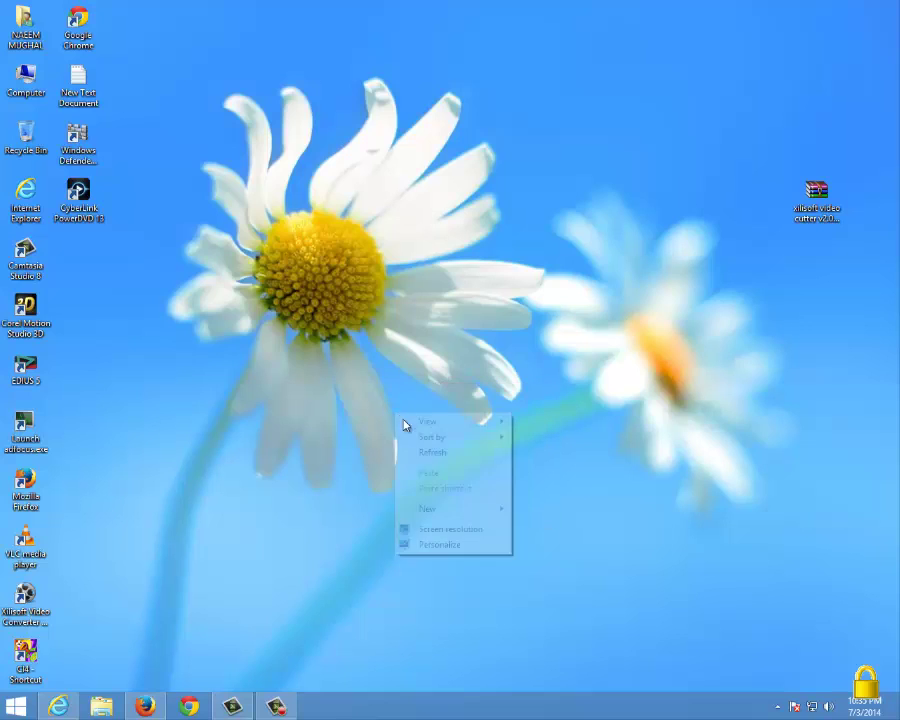
pyautogui.rightClick(386, 438)
pyautogui.rightClick(391, 461)
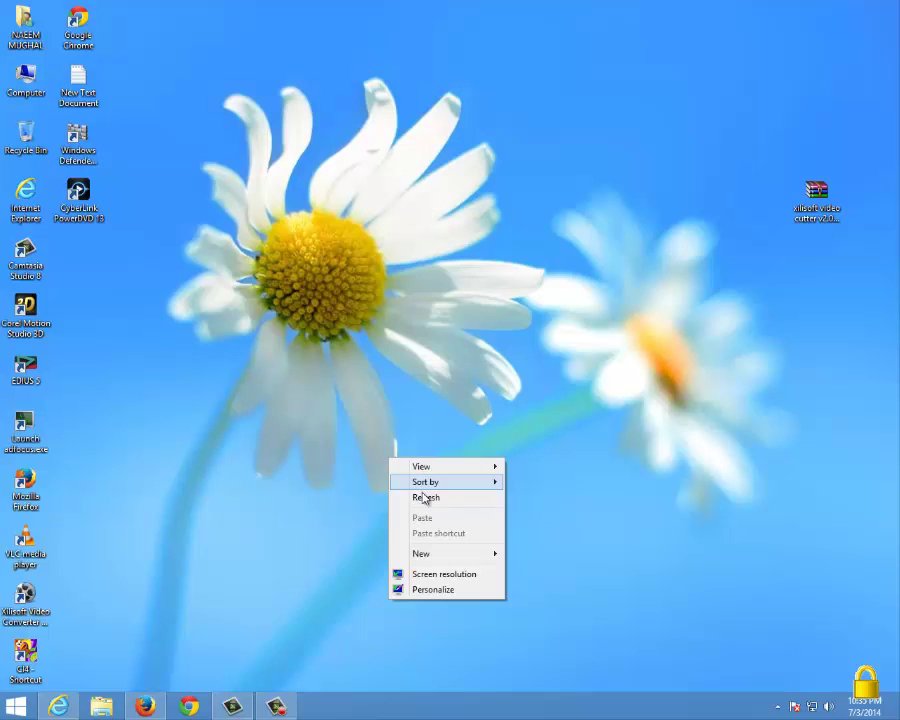
pyautogui.click(424, 497)
pyautogui.rightClick(345, 397)
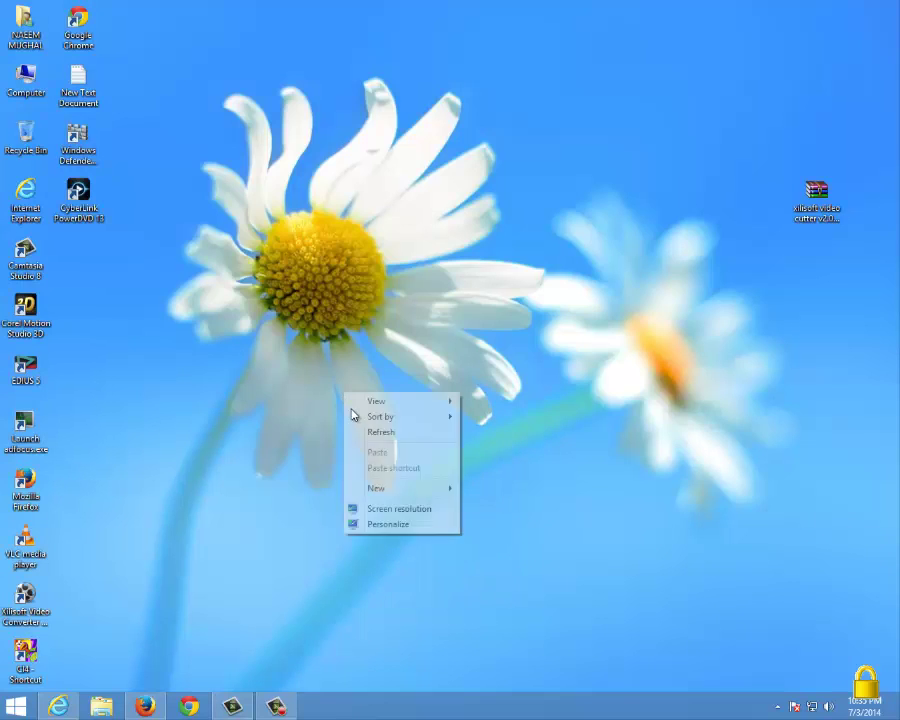
pyautogui.click(367, 436)
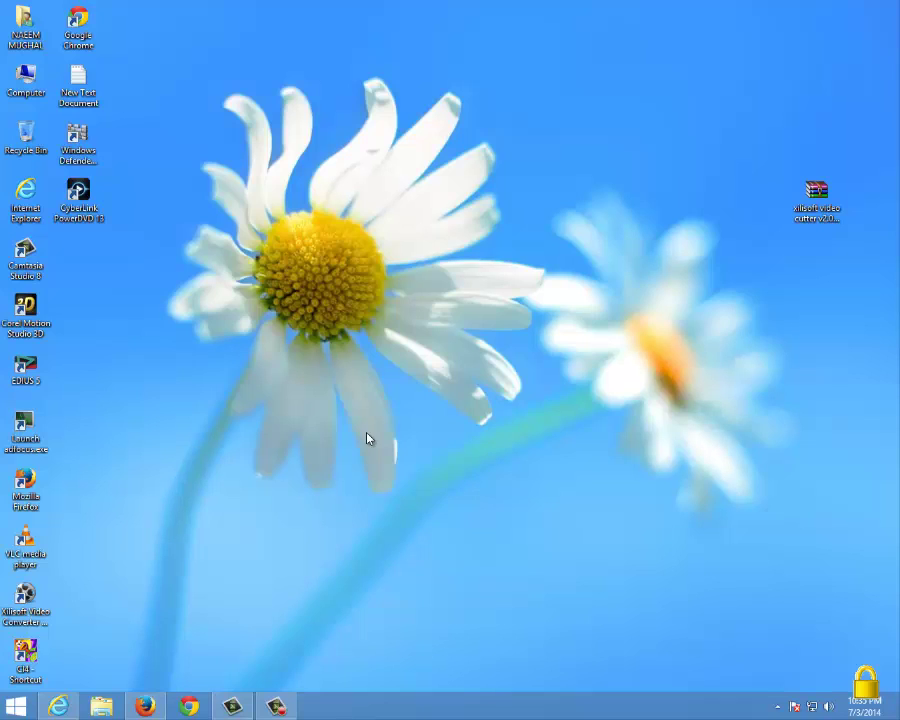
# Extract the xilisoft video cutter archive on the desktop into a folder named after the archive.
pyautogui.click(826, 210)
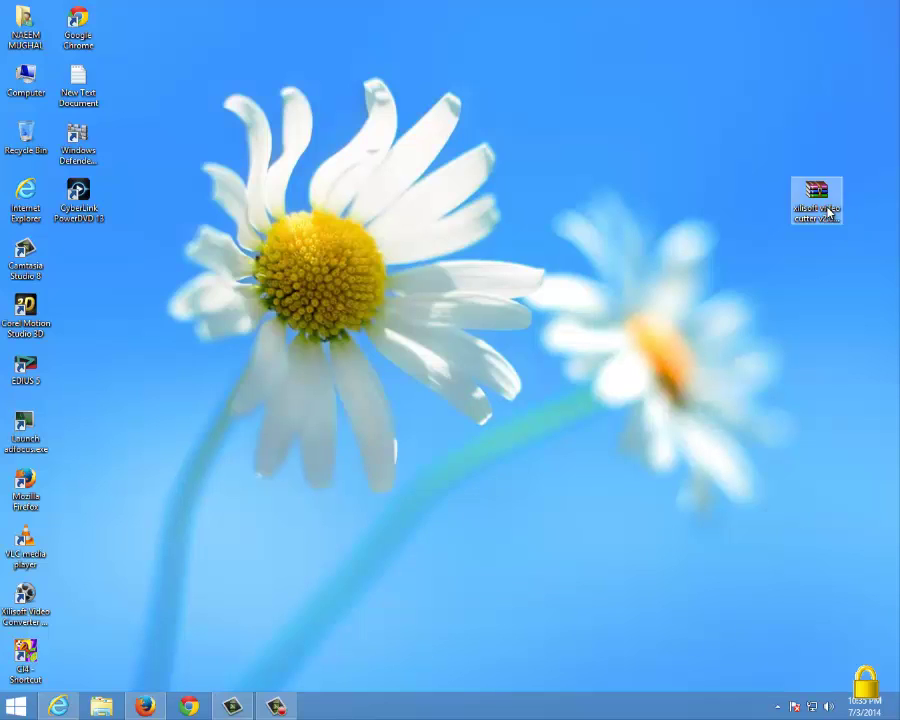
pyautogui.rightClick(820, 210)
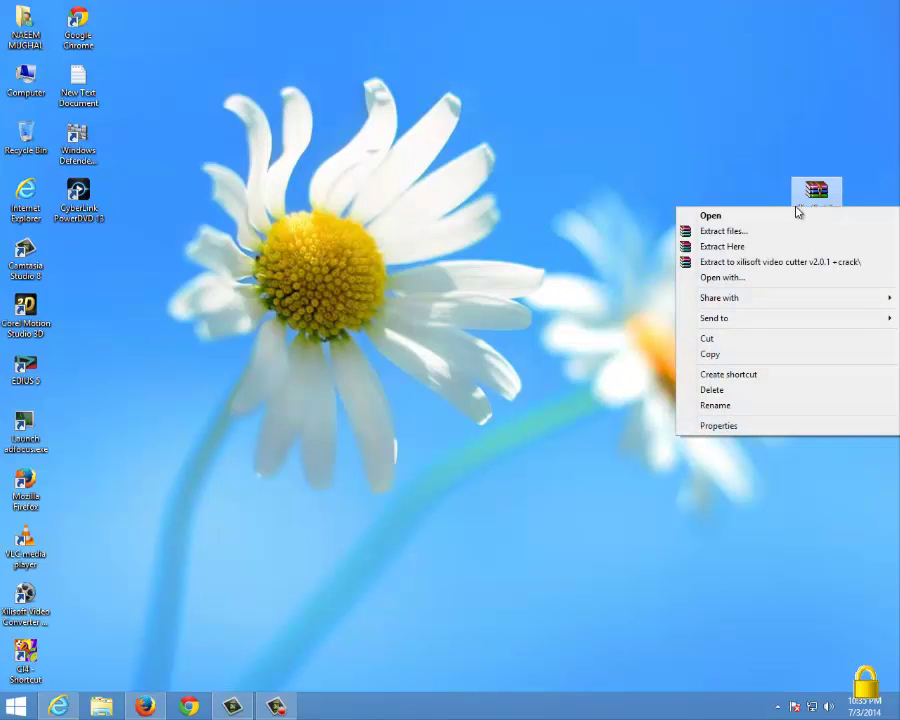
pyautogui.click(546, 225)
pyautogui.rightClick(546, 224)
pyautogui.click(579, 262)
pyautogui.click(816, 205)
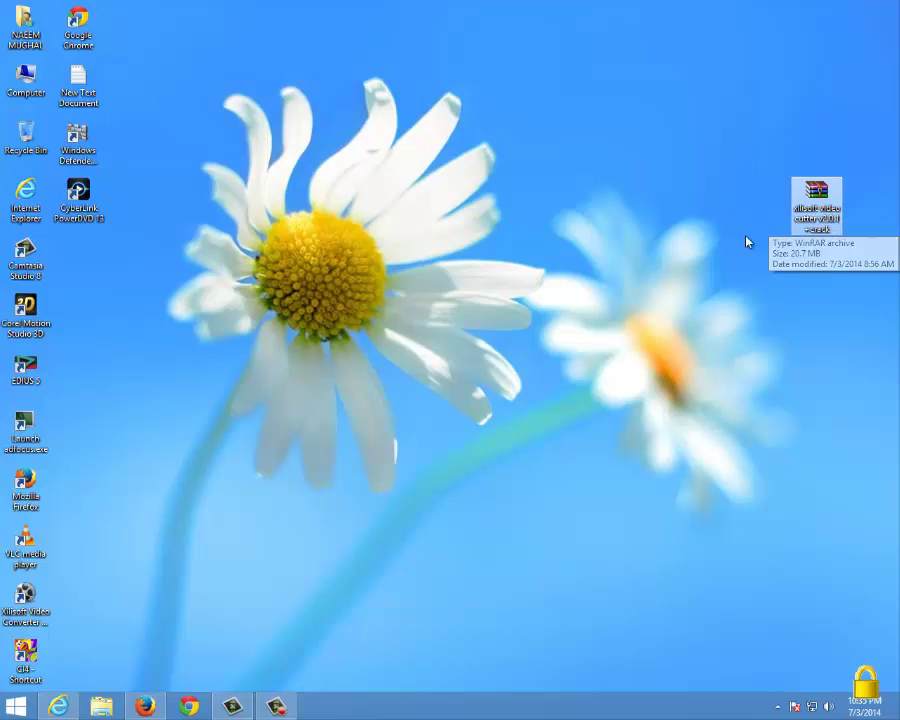
pyautogui.rightClick(673, 225)
pyautogui.click(712, 261)
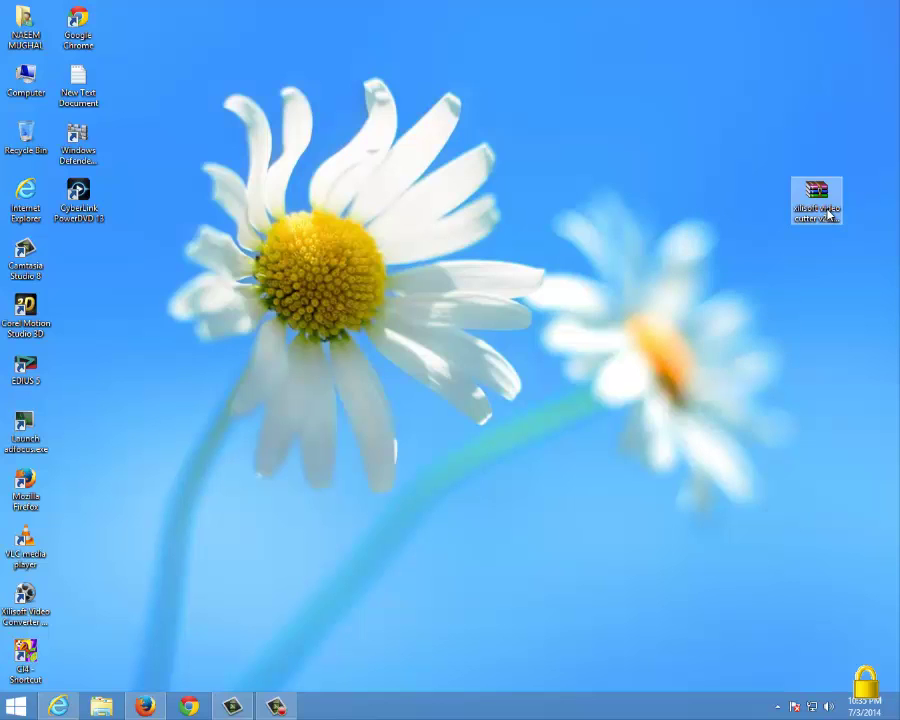
pyautogui.rightClick(827, 211)
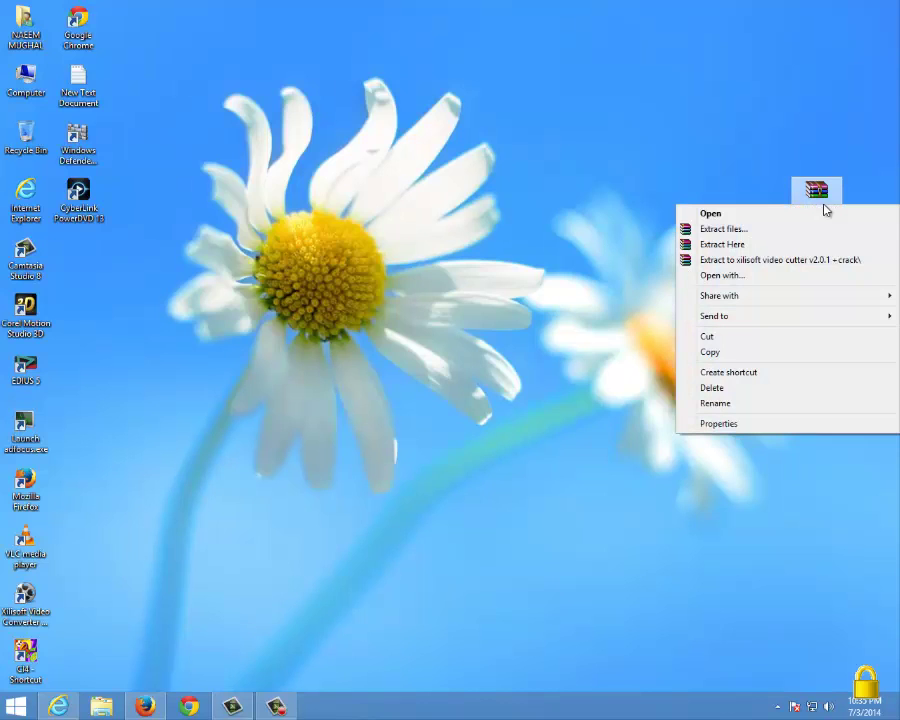
pyautogui.click(763, 262)
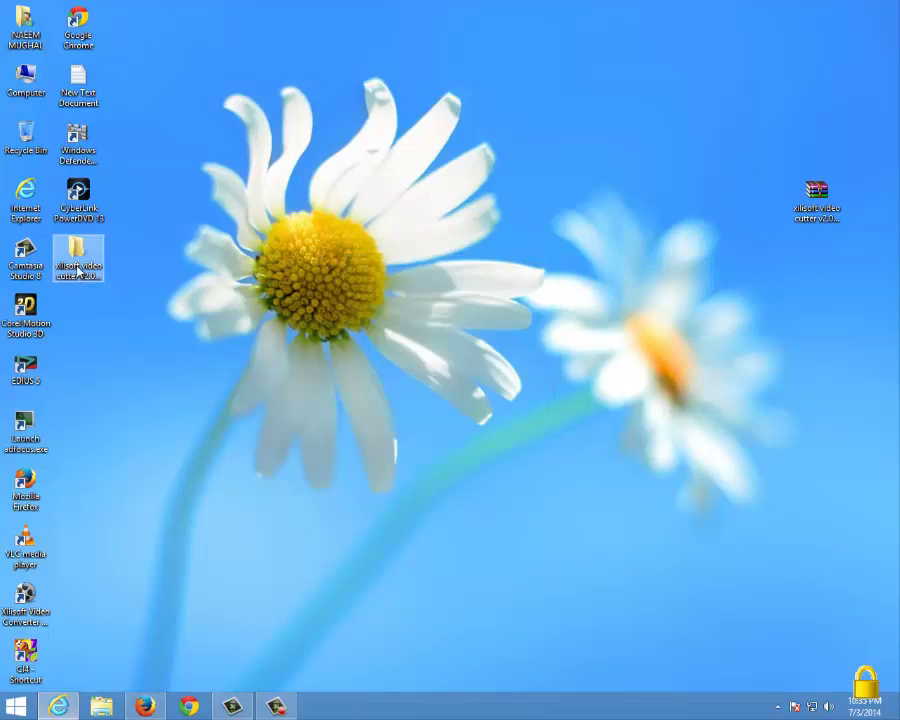
# Run the x-video-cutter2 installer from the extracted folder's Xilisoft Video Cutter v2.0.1 subfolder and minimize the folder window.
pyautogui.doubleClick(76, 263)
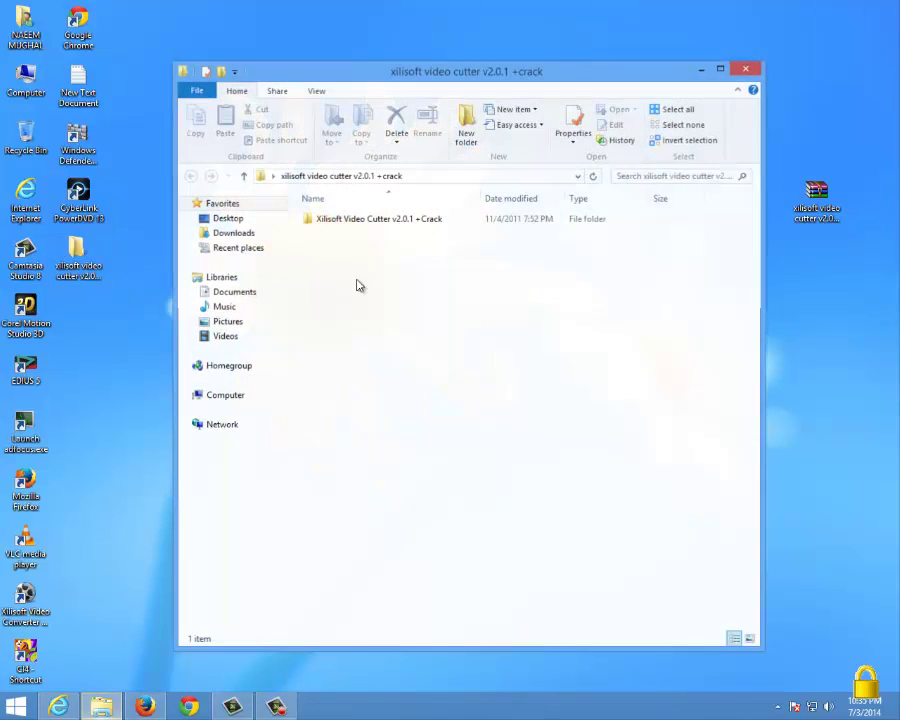
pyautogui.doubleClick(367, 230)
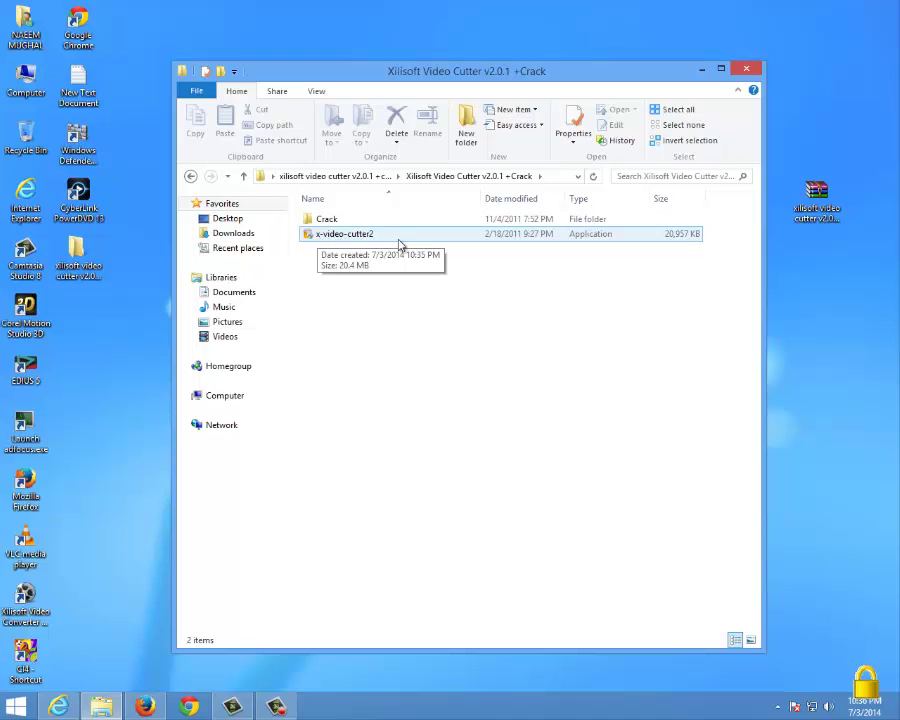
pyautogui.doubleClick(345, 236)
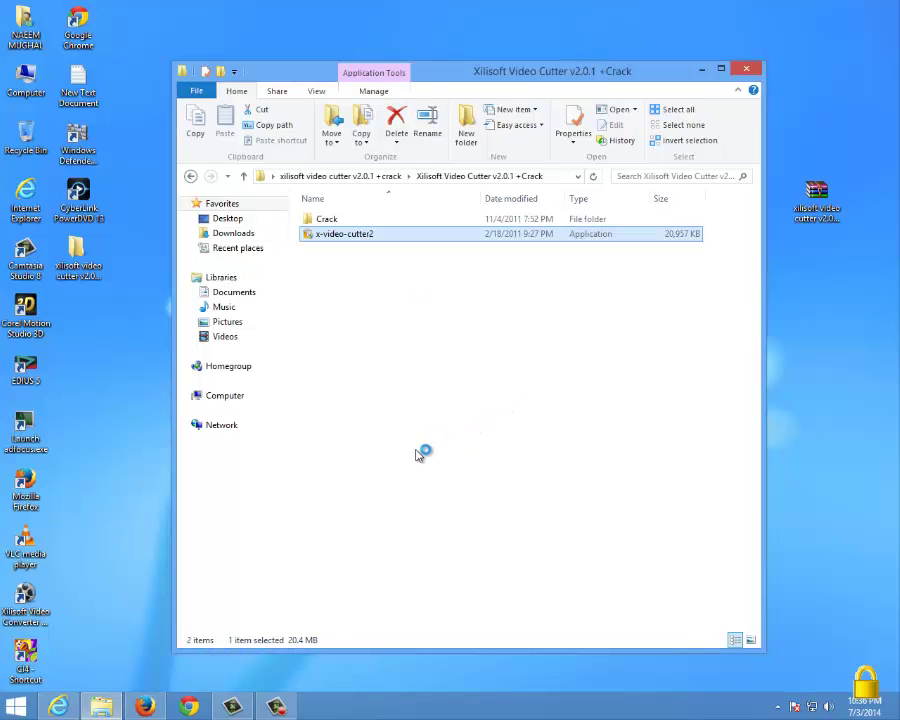
pyautogui.click(701, 70)
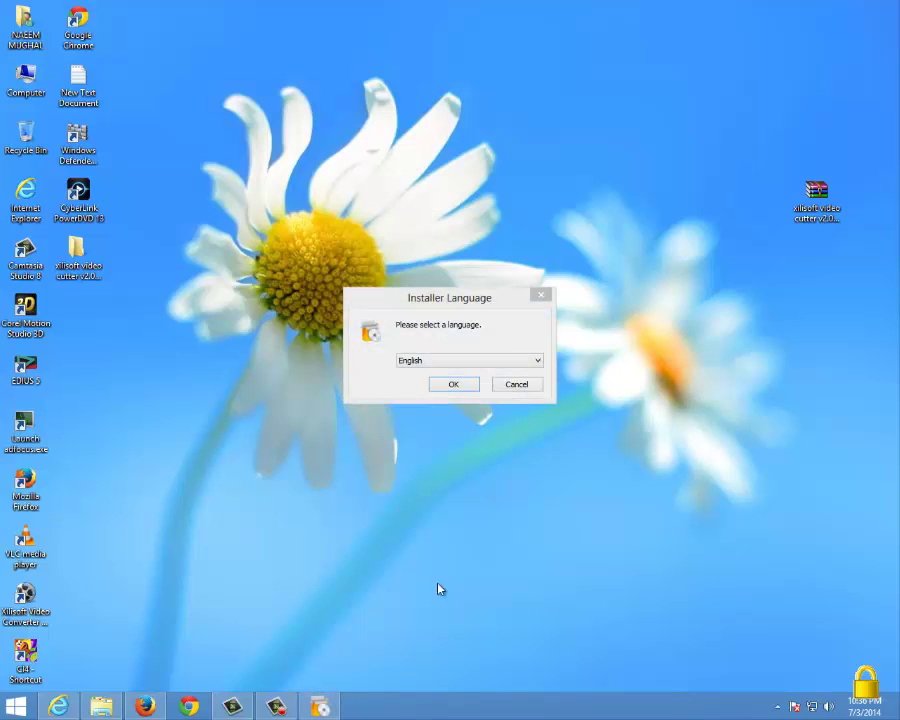
# Start the setup in English for All Users and accept the license agreement after scrolling to its end.
pyautogui.click(461, 385)
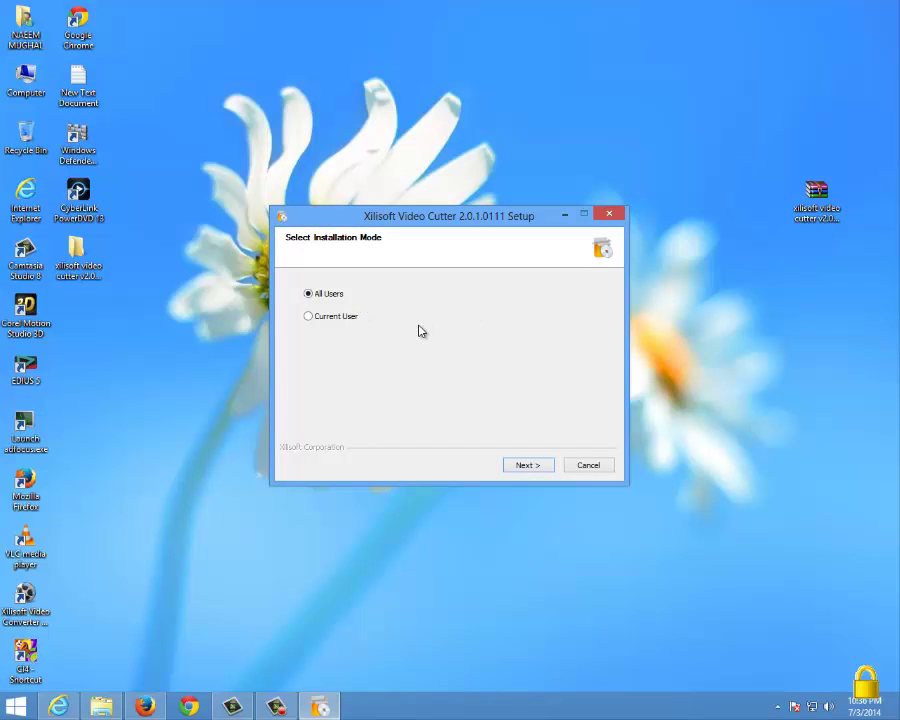
pyautogui.click(524, 466)
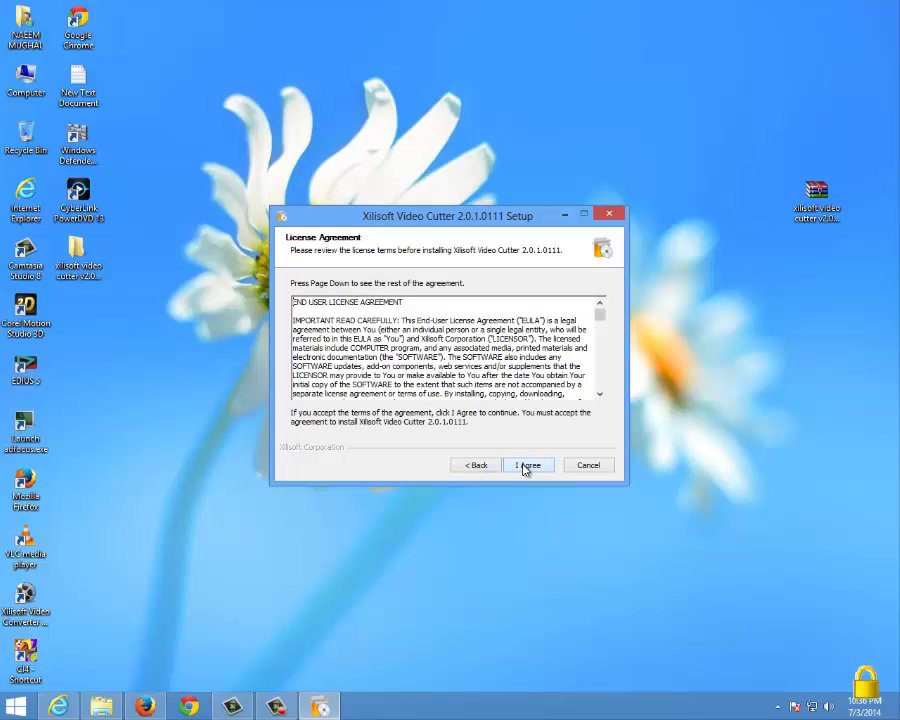
pyautogui.moveTo(600, 318); pyautogui.dragTo(596, 414)
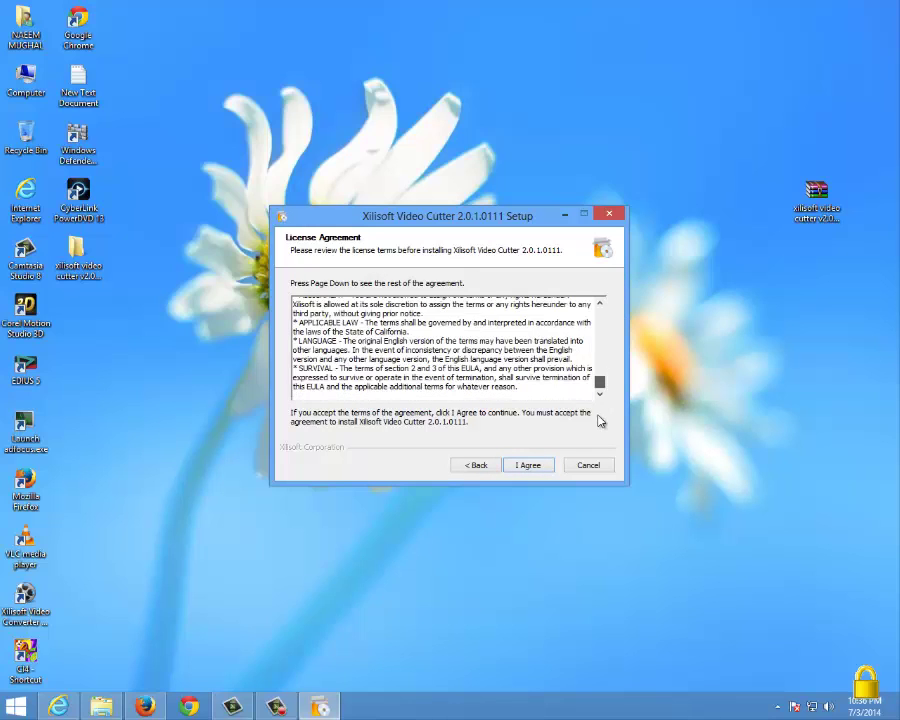
pyautogui.click(540, 469)
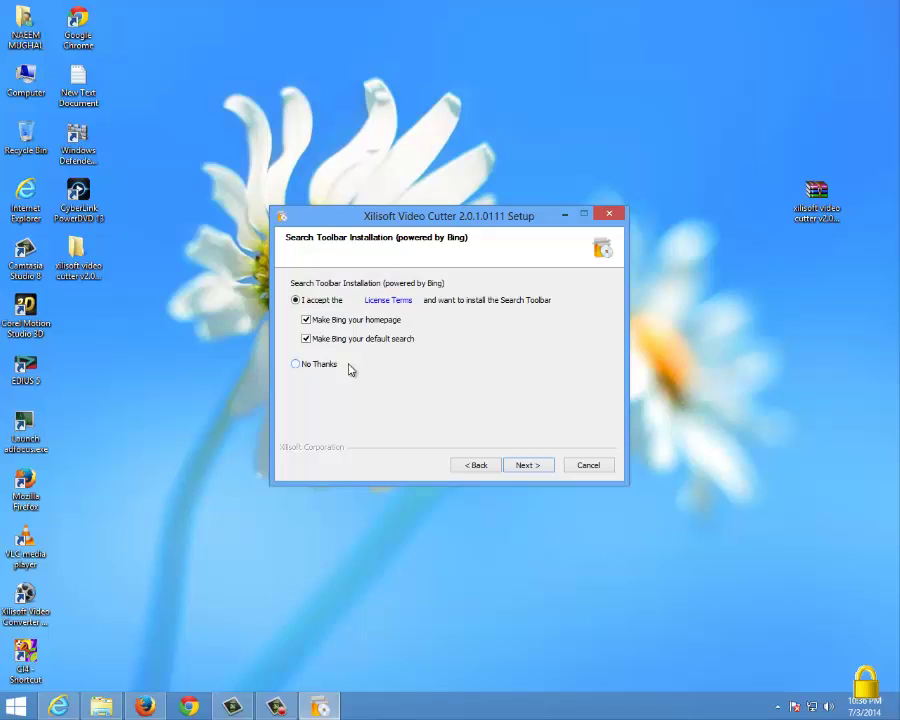
# Decline the Bing search toolbar, with its homepage and default search options off, and continue the setup.
pyautogui.click(306, 319)
pyautogui.click(308, 339)
pyautogui.click(296, 366)
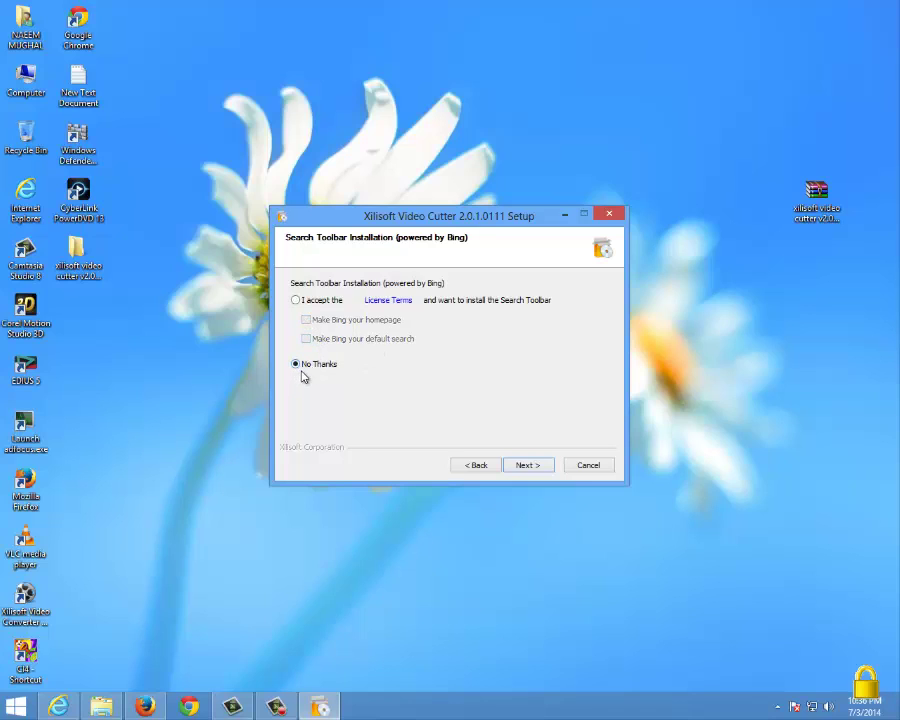
pyautogui.click(528, 466)
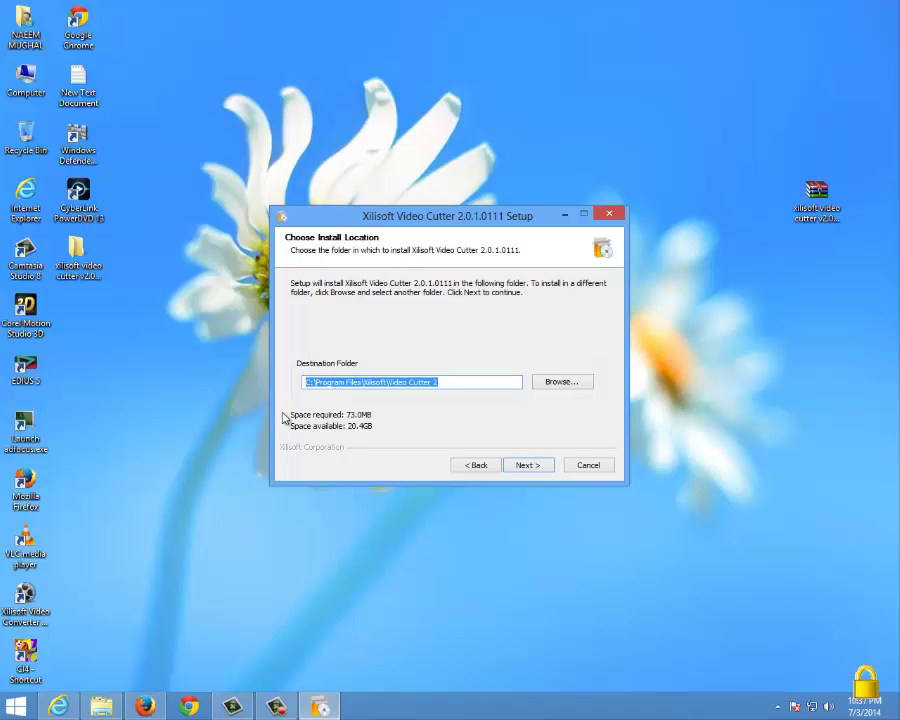
# Install to C:\Program Files\Xilisoft\Video Cutter 2 with the default Start Menu folder, desktop and Quick Launch icons, and show the installation details.
pyautogui.click(537, 470)
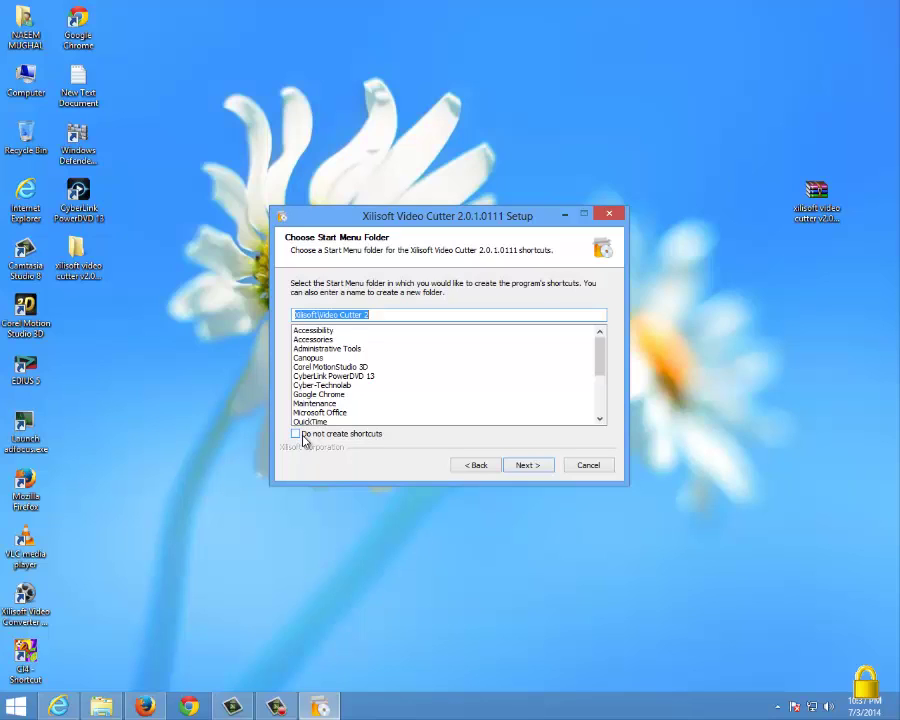
pyautogui.click(529, 465)
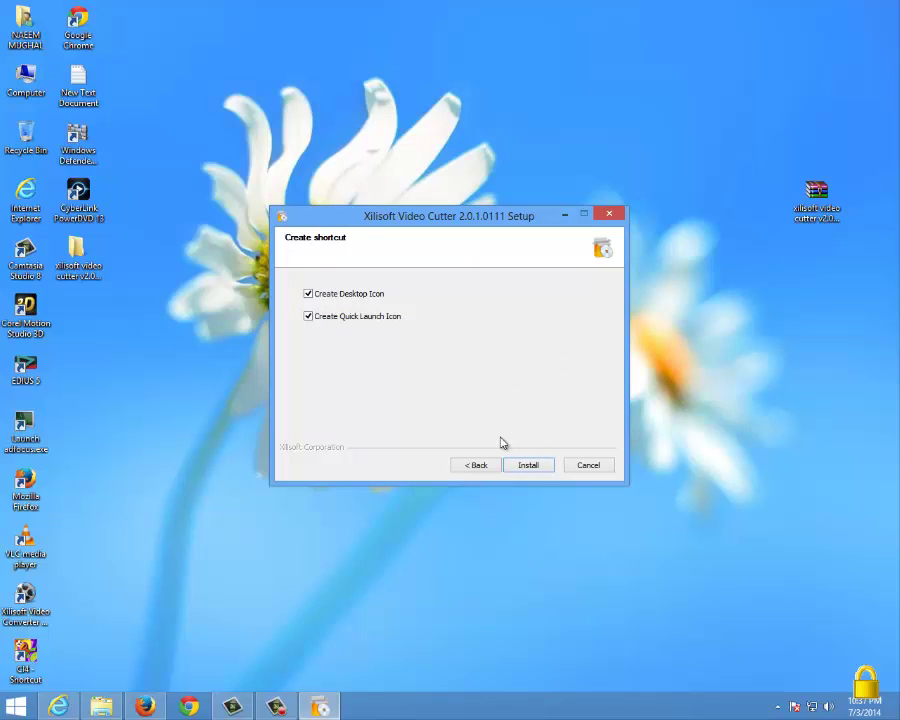
pyautogui.click(535, 467)
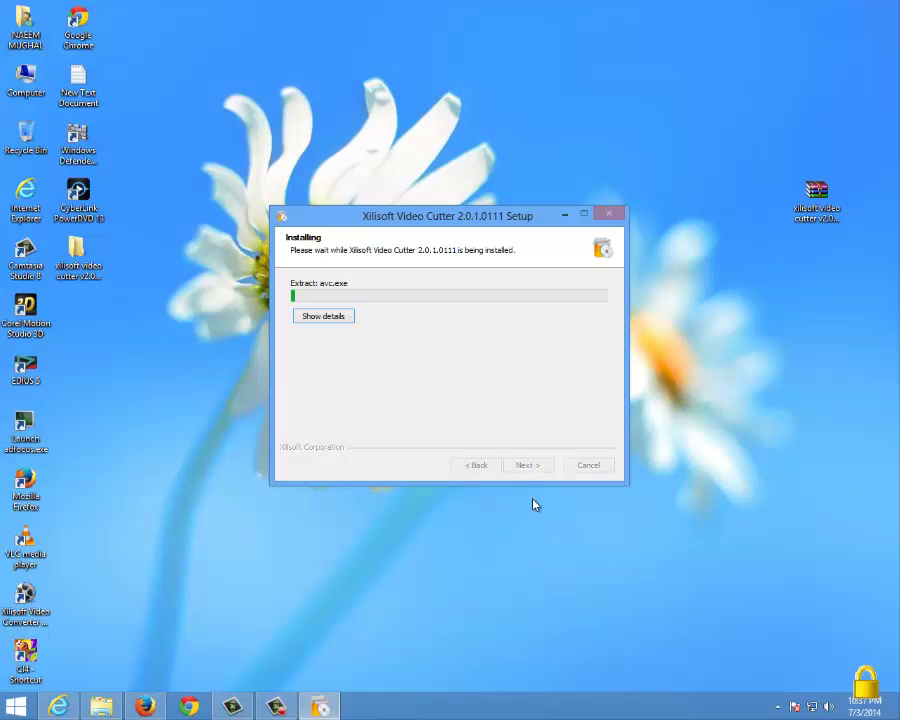
pyautogui.click(330, 317)
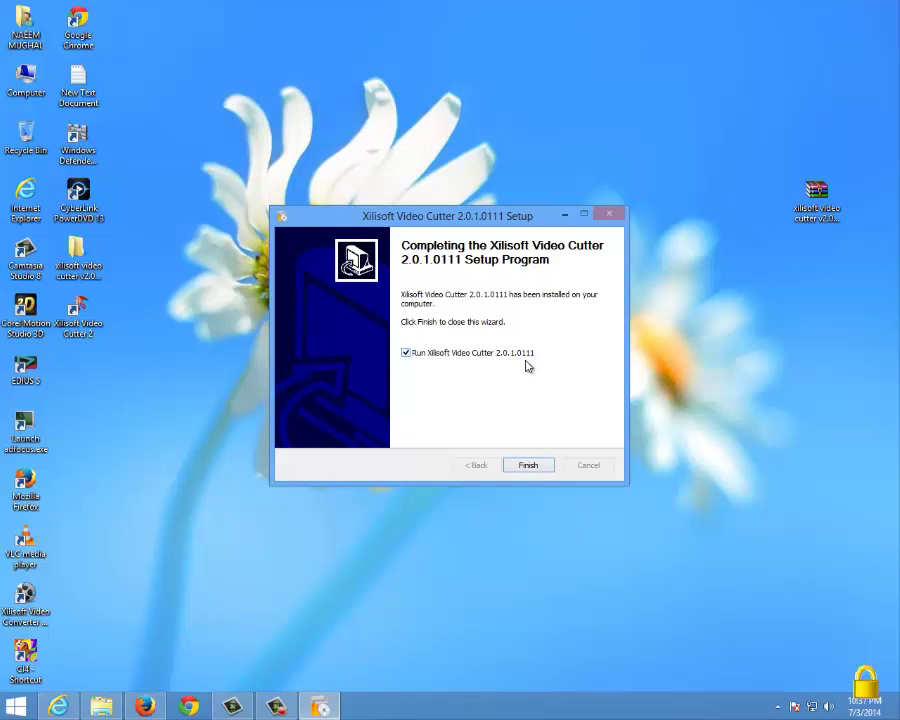
# Finish the setup without running Xilisoft Video Cutter, and refresh the desktop.
pyautogui.click(405, 354)
pyautogui.click(528, 465)
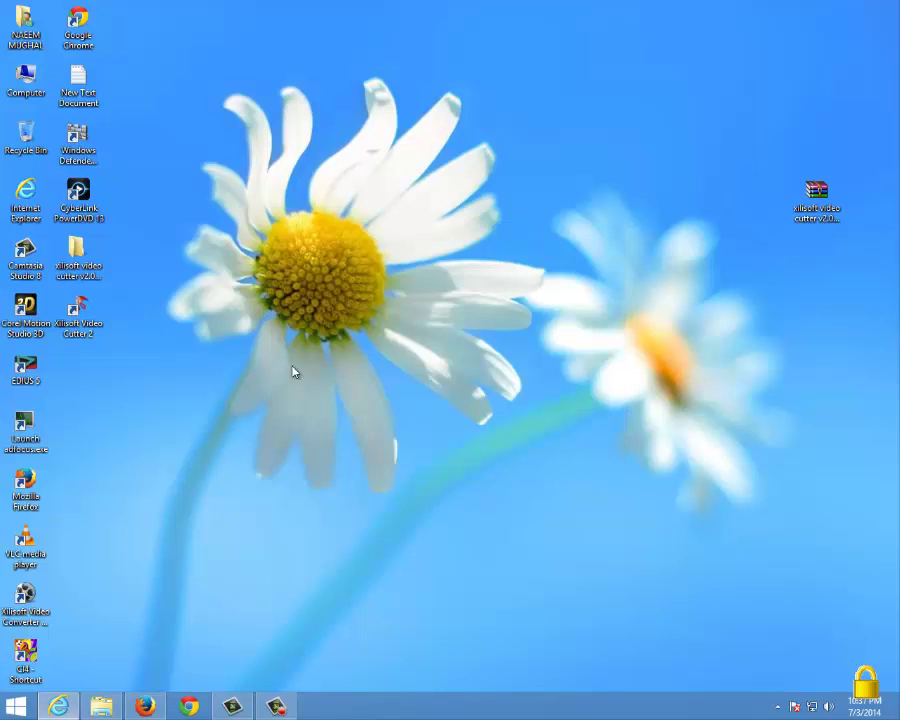
pyautogui.rightClick(292, 367)
pyautogui.click(349, 404)
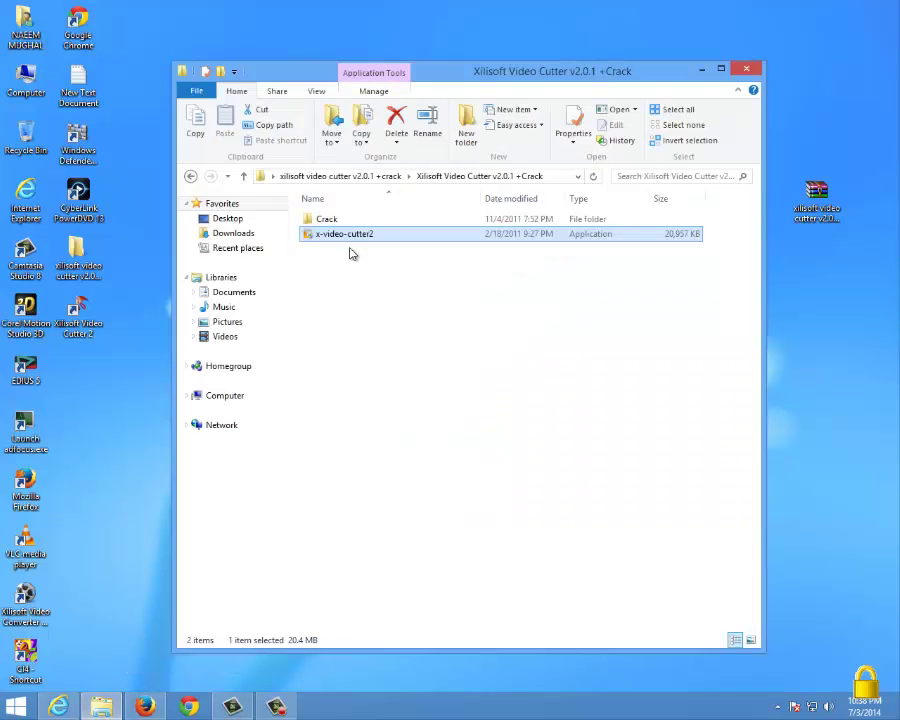
# Open the Crack folder in the extracted files, read its readme text file and close it.
pyautogui.doubleClick(346, 220)
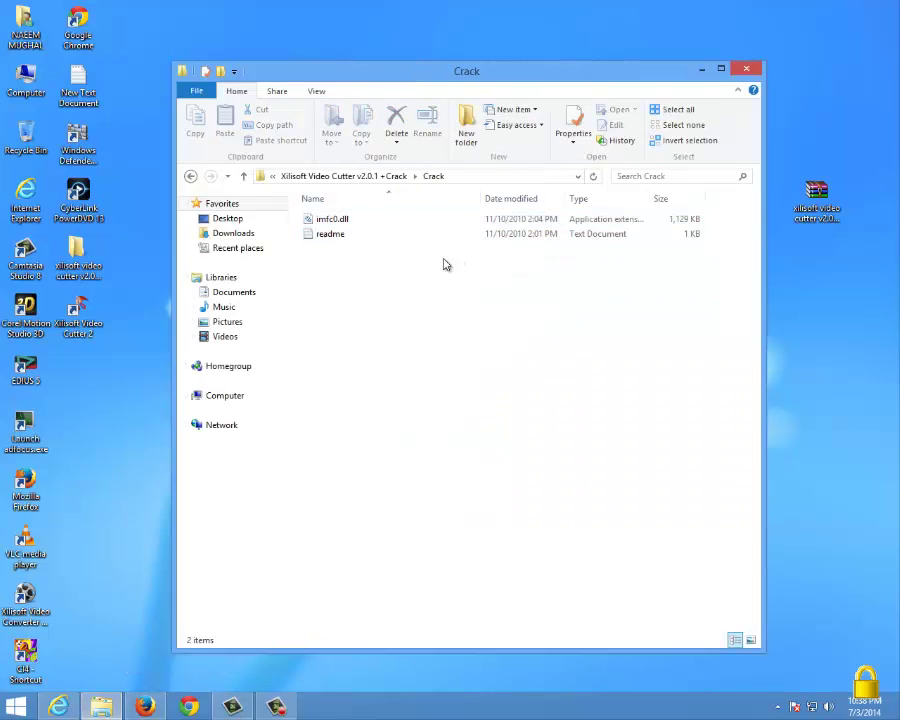
pyautogui.doubleClick(346, 236)
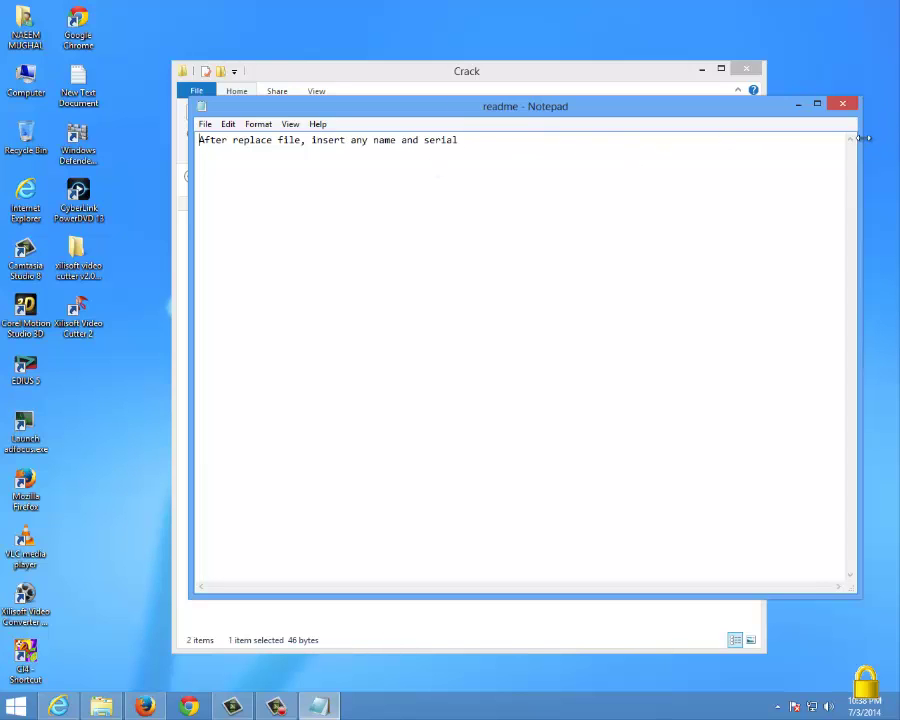
pyautogui.click(843, 105)
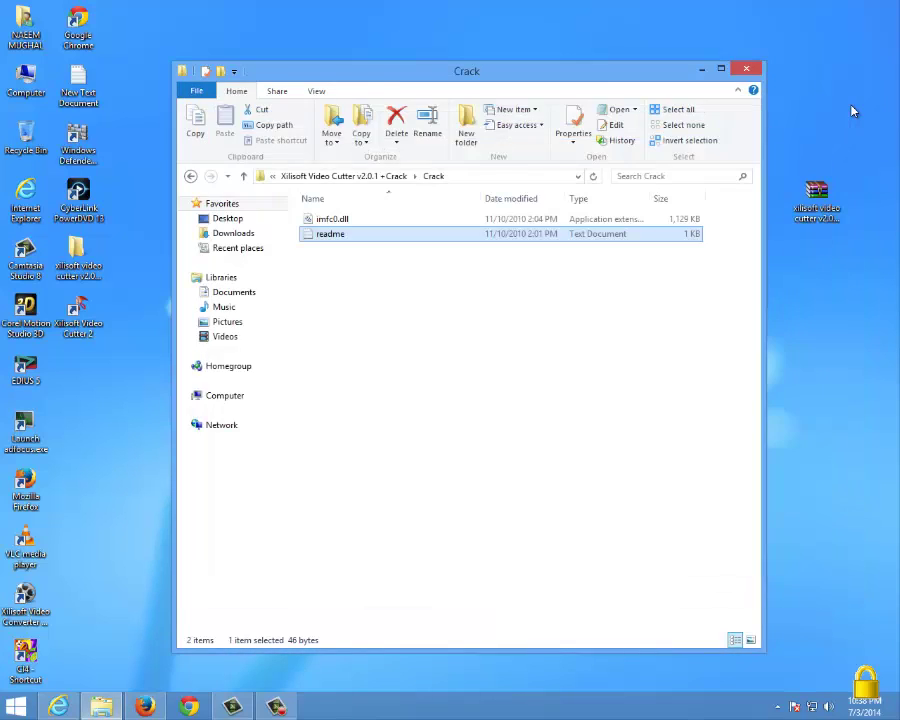
# Copy the imfc0.dll file from the Crack folder.
pyautogui.rightClick(354, 226)
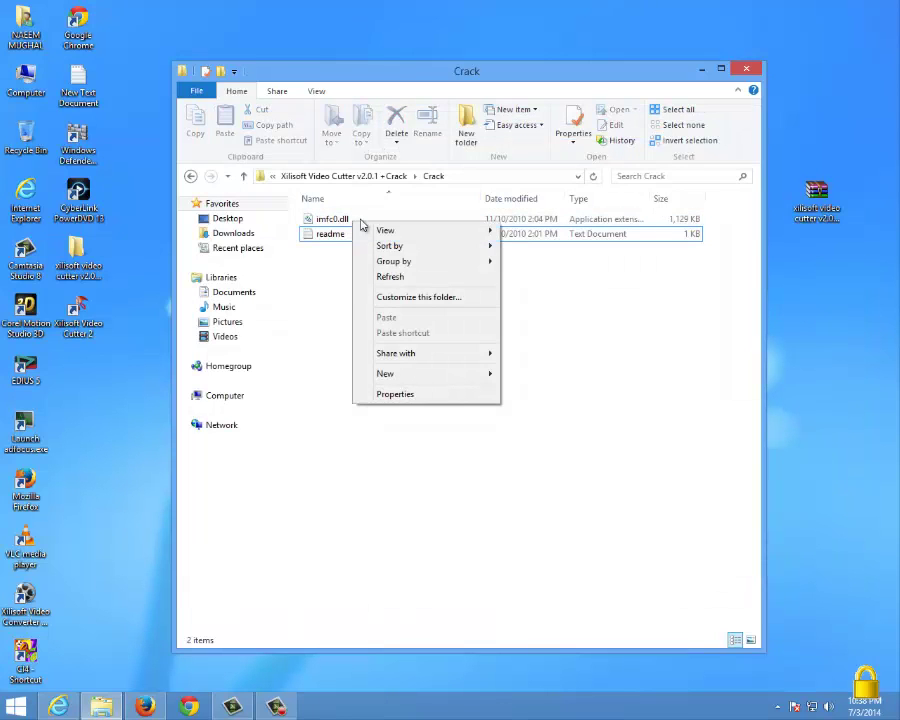
pyautogui.click(307, 264)
pyautogui.click(327, 220)
pyautogui.rightClick(330, 220)
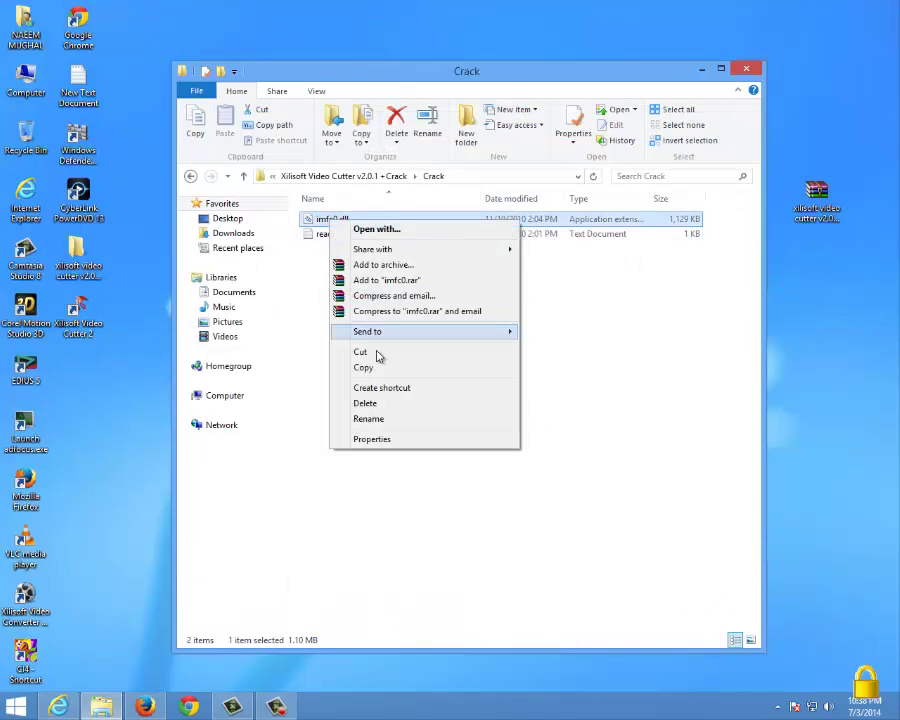
pyautogui.click(363, 368)
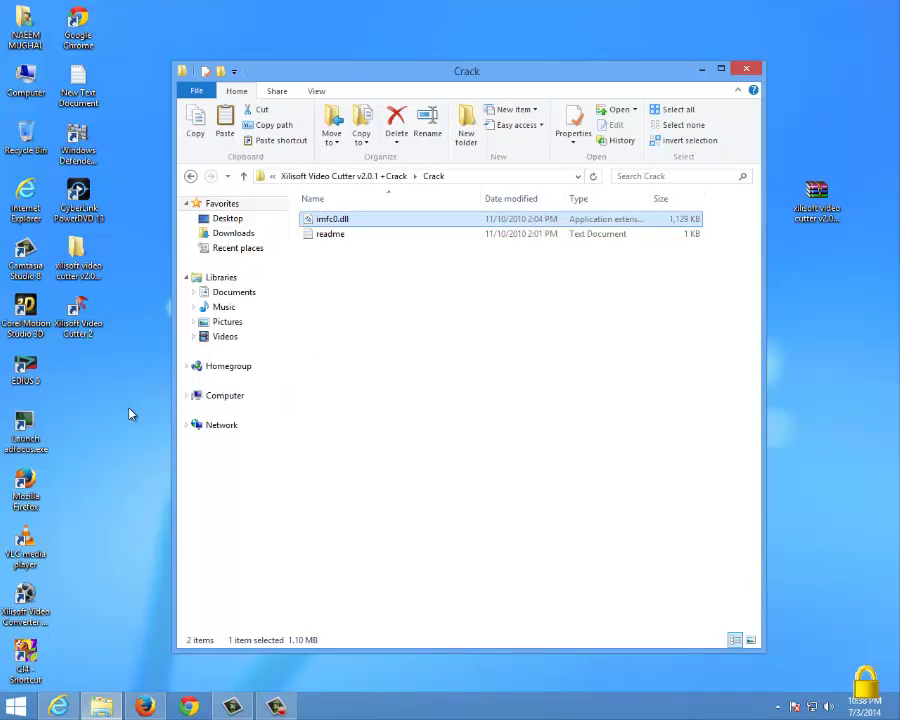
# Go to the installation folder C:\Program Files\Xilisoft\Video Cutter 2.
pyautogui.click(219, 396)
pyautogui.doubleClick(390, 230)
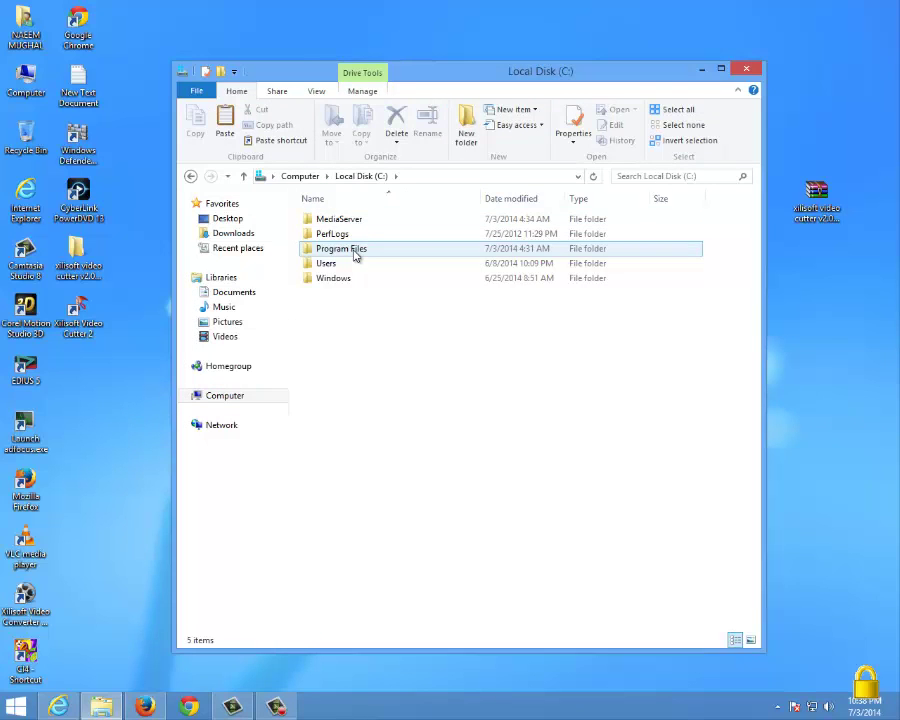
pyautogui.doubleClick(355, 252)
pyautogui.click(340, 442)
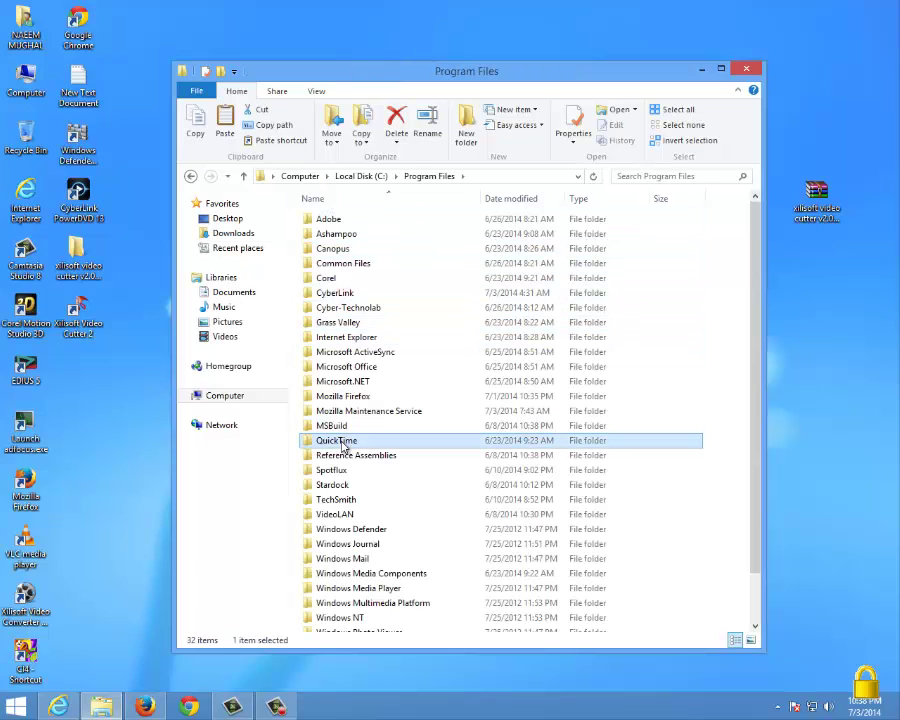
pyautogui.press('End')
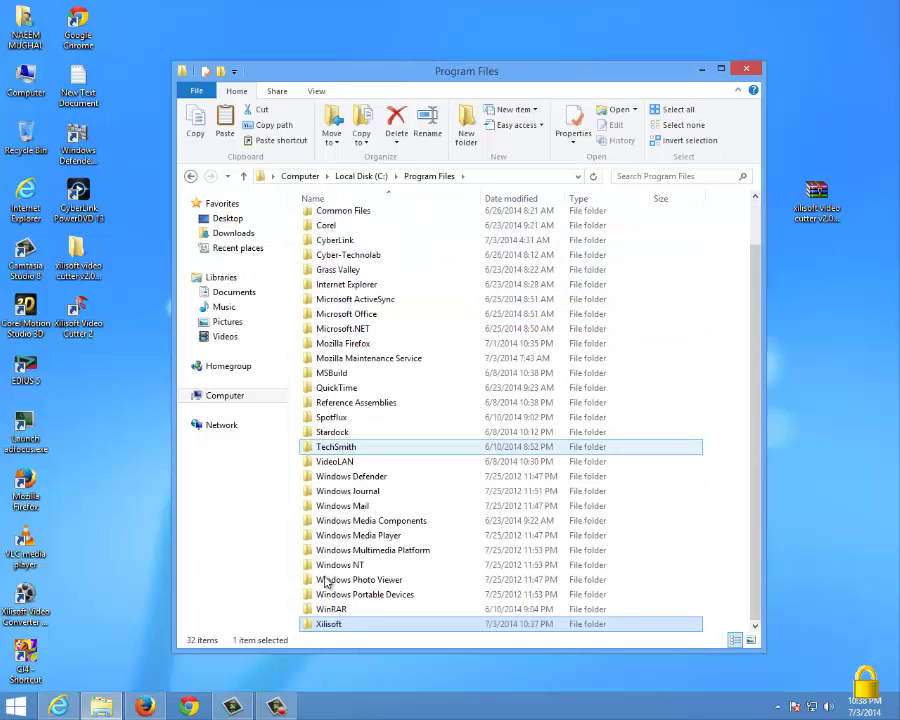
pyautogui.doubleClick(351, 626)
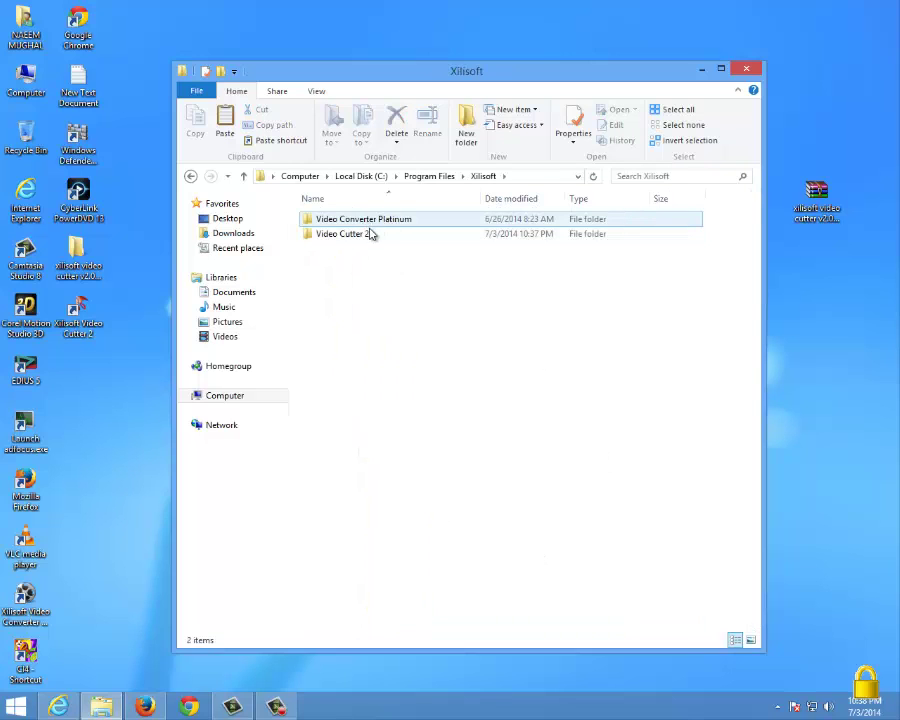
pyautogui.doubleClick(344, 234)
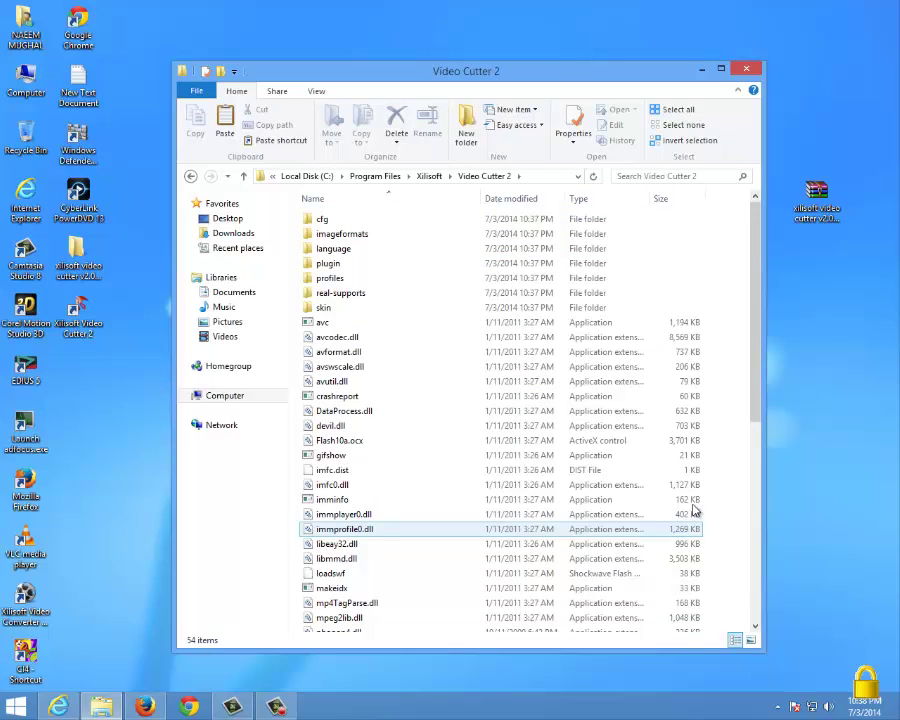
# Paste the copied imfc0.dll into the Video Cutter 2 folder, replacing the existing file with administrator permission.
pyautogui.rightClick(716, 499)
pyautogui.click(760, 593)
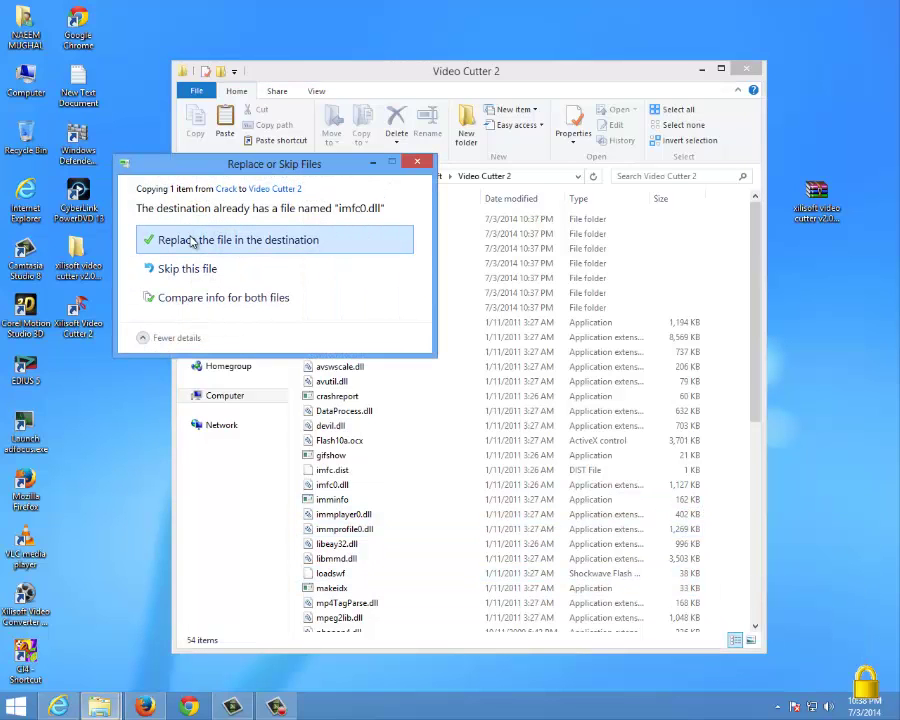
pyautogui.click(192, 241)
pyautogui.click(248, 260)
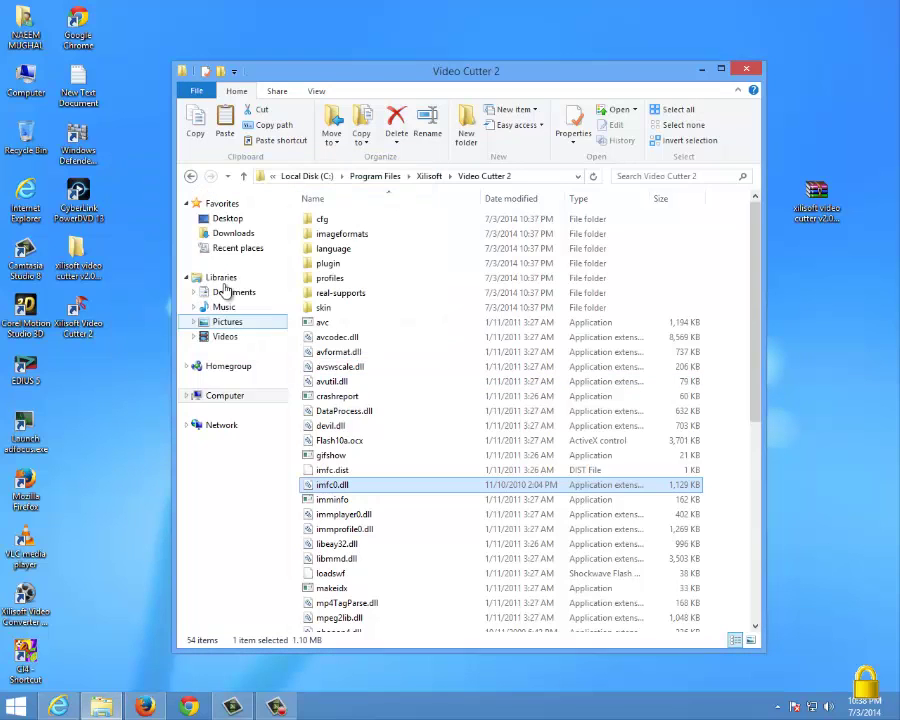
# Paste imfc0.dll into Xilisoft's Video Converter Platinum folder too, replacing the existing file with administrator permission, and close the folder window.
pyautogui.click(192, 176)
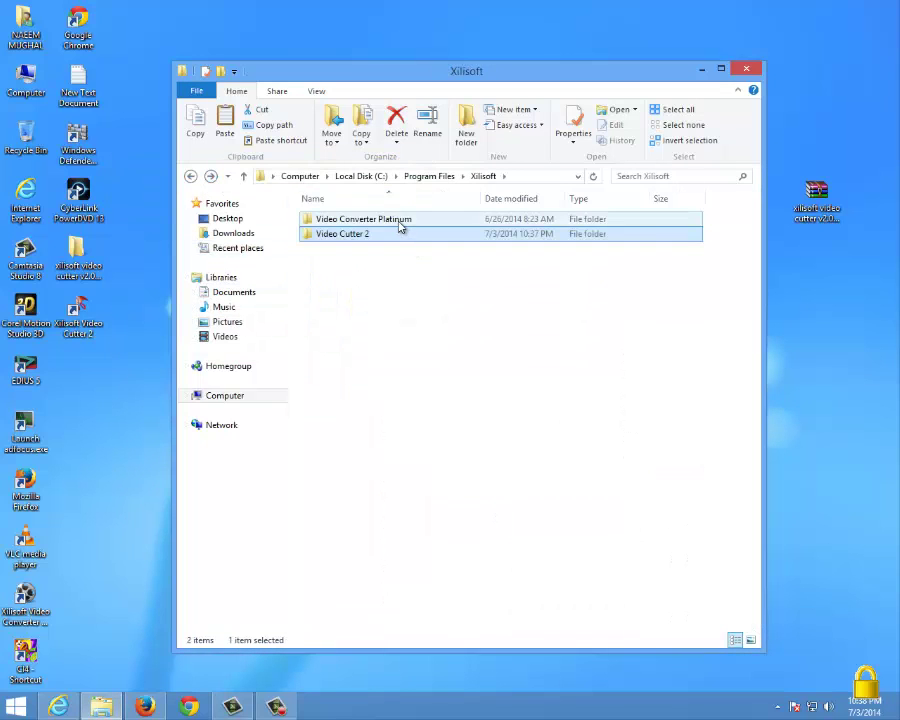
pyautogui.doubleClick(398, 220)
pyautogui.rightClick(735, 394)
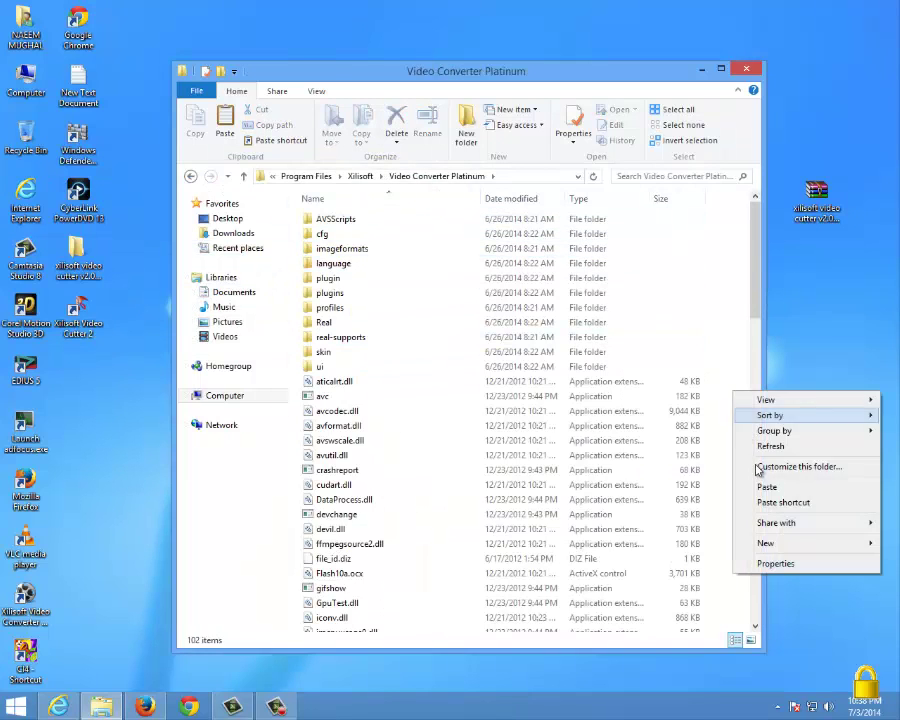
pyautogui.click(766, 487)
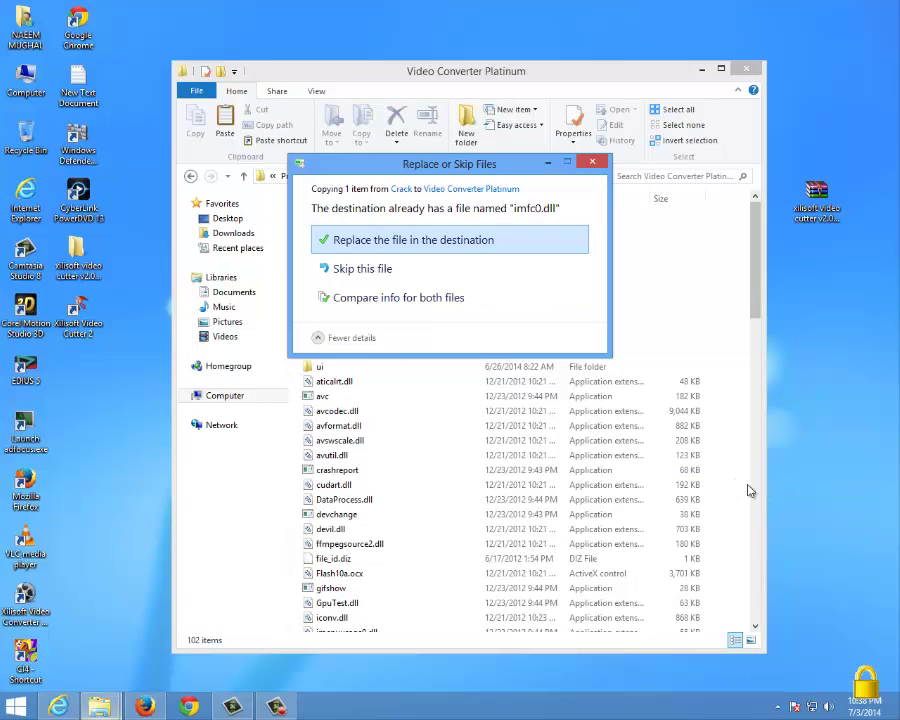
pyautogui.click(392, 239)
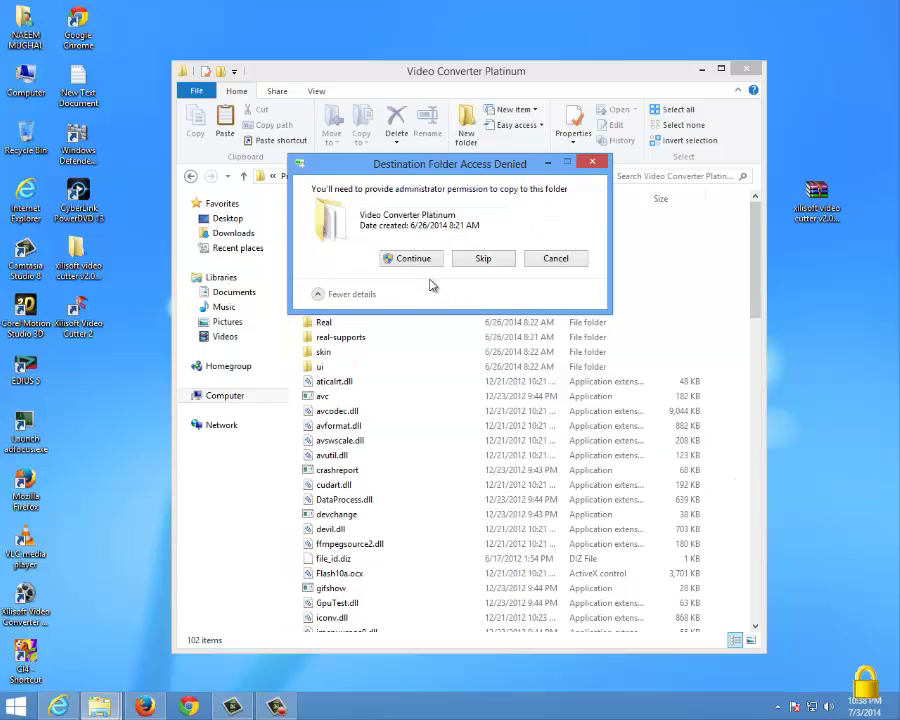
pyautogui.click(422, 262)
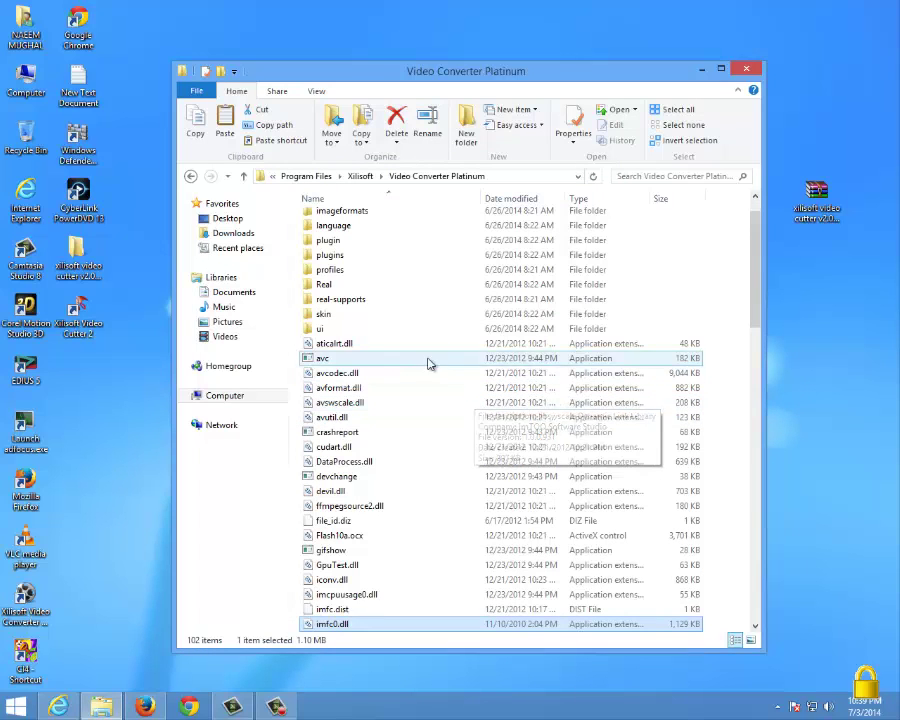
pyautogui.click(747, 69)
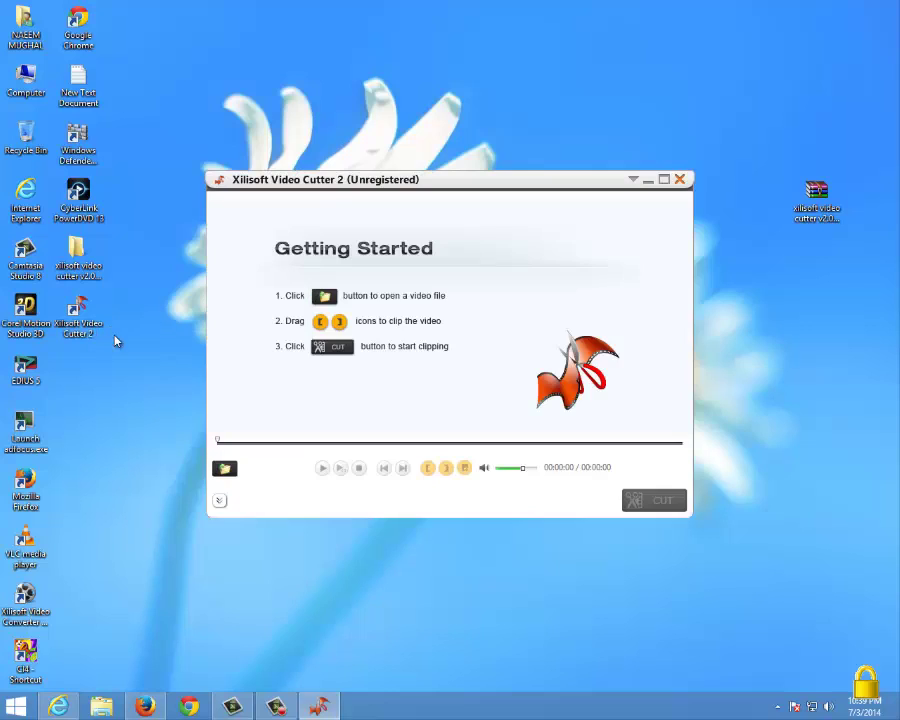
# Expand the segment list in Xilisoft Video Cutter 2 and open the registration dialog for entering a license code.
pyautogui.click(236, 503)
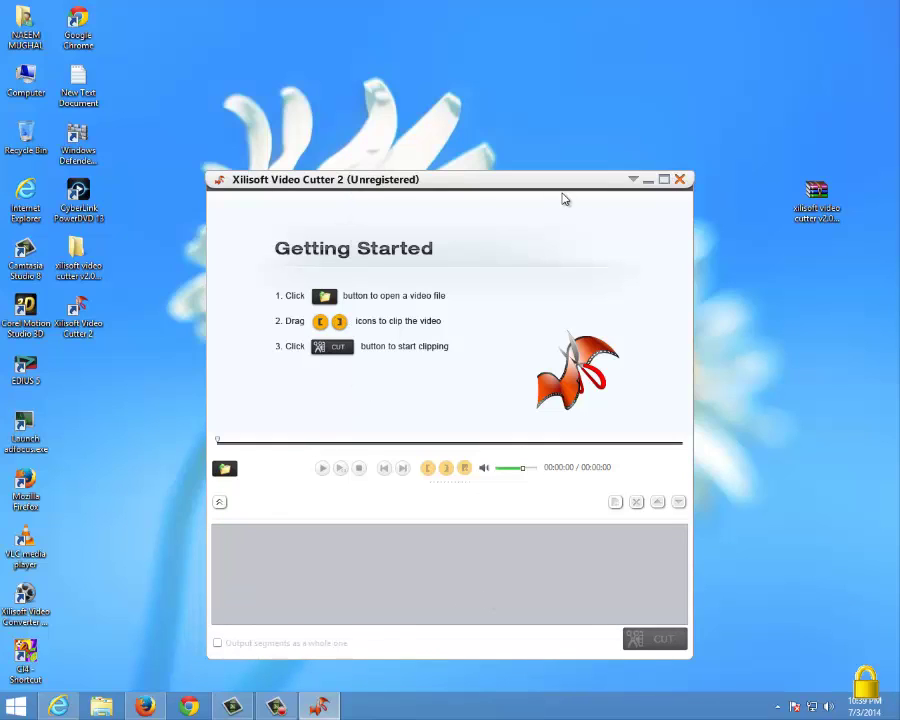
pyautogui.click(634, 181)
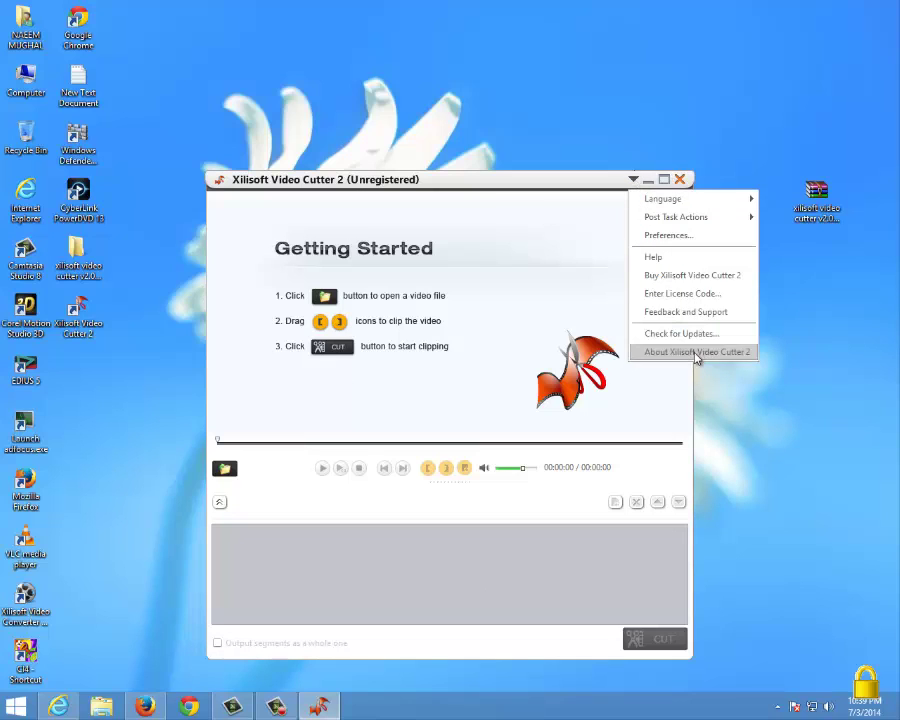
pyautogui.click(667, 297)
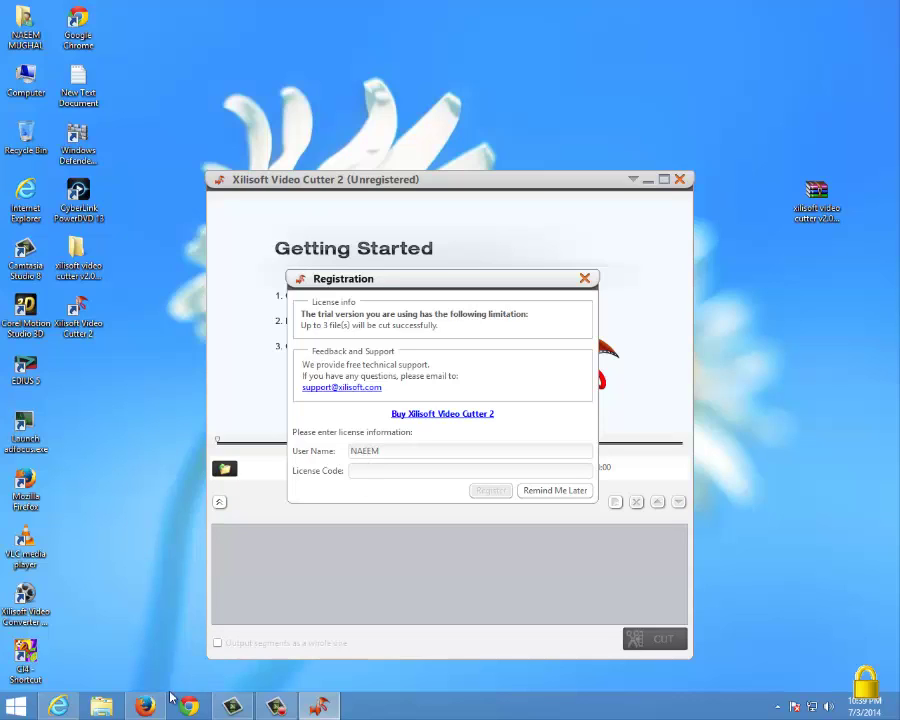
# Reopen the Crack folder in the extracted files, read the registration instructions in its readme and close the text file.
pyautogui.click(101, 706)
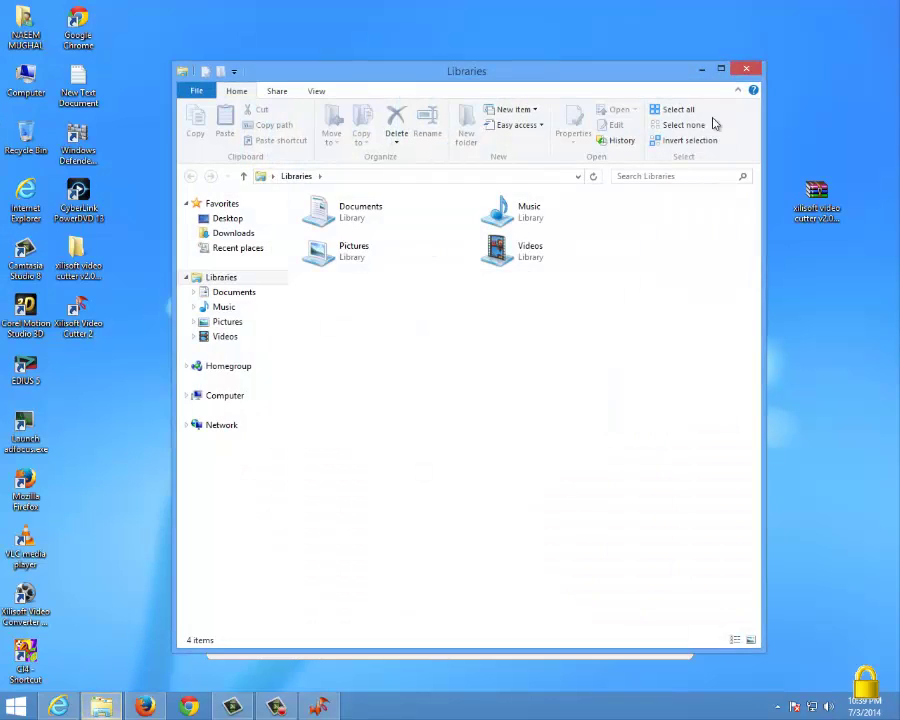
pyautogui.click(748, 72)
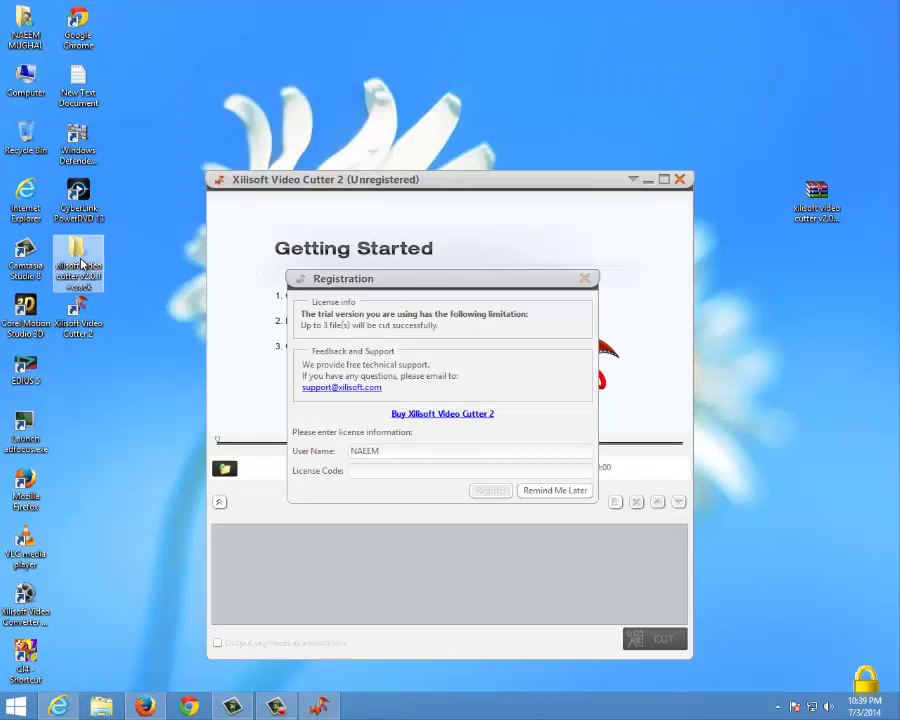
pyautogui.doubleClick(80, 258)
pyautogui.doubleClick(396, 227)
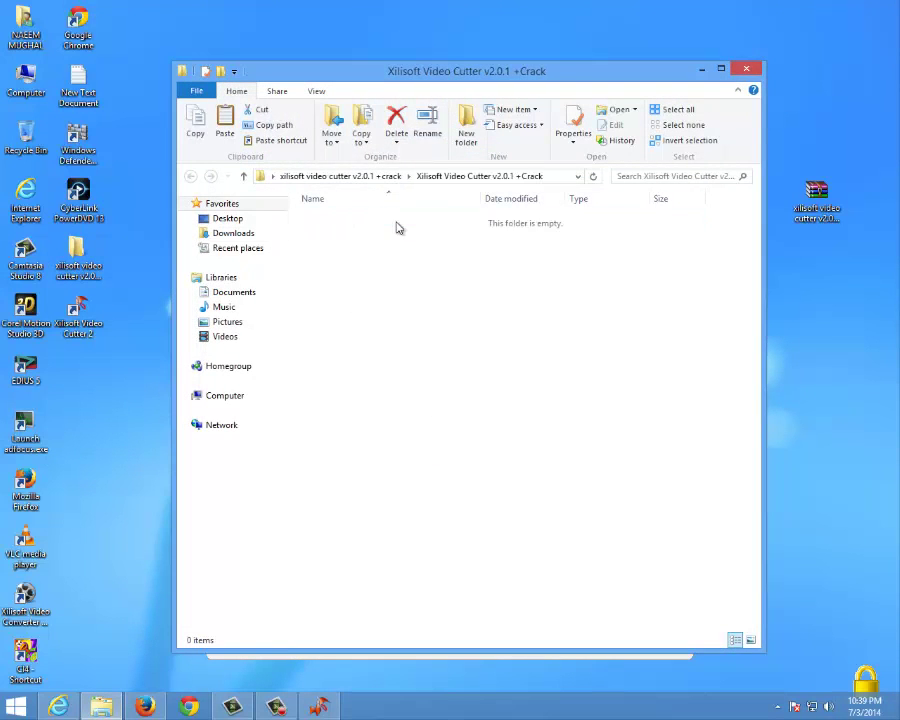
pyautogui.doubleClick(341, 220)
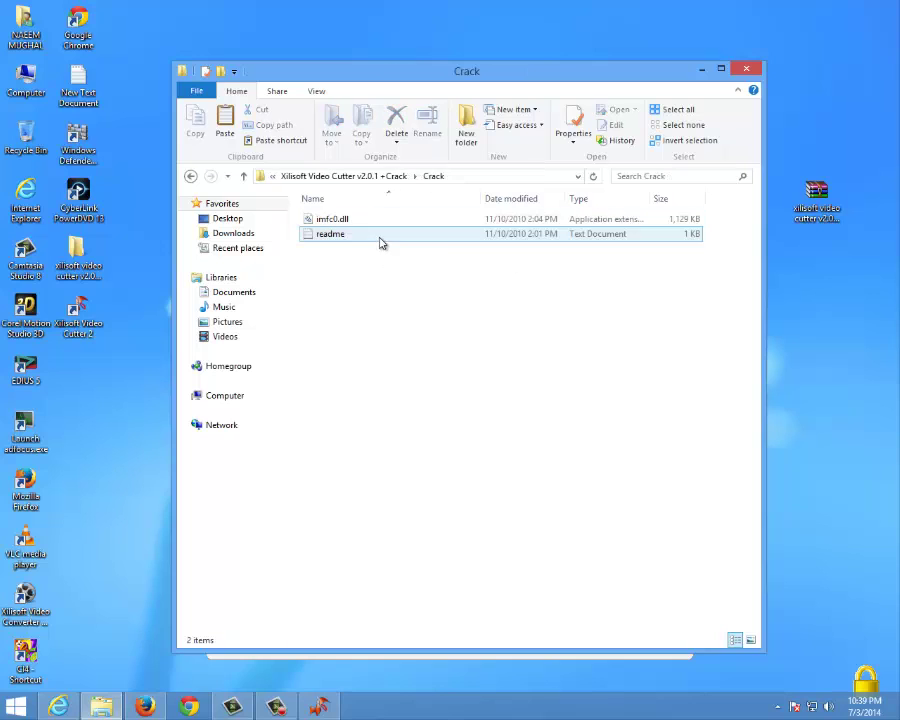
pyautogui.doubleClick(341, 235)
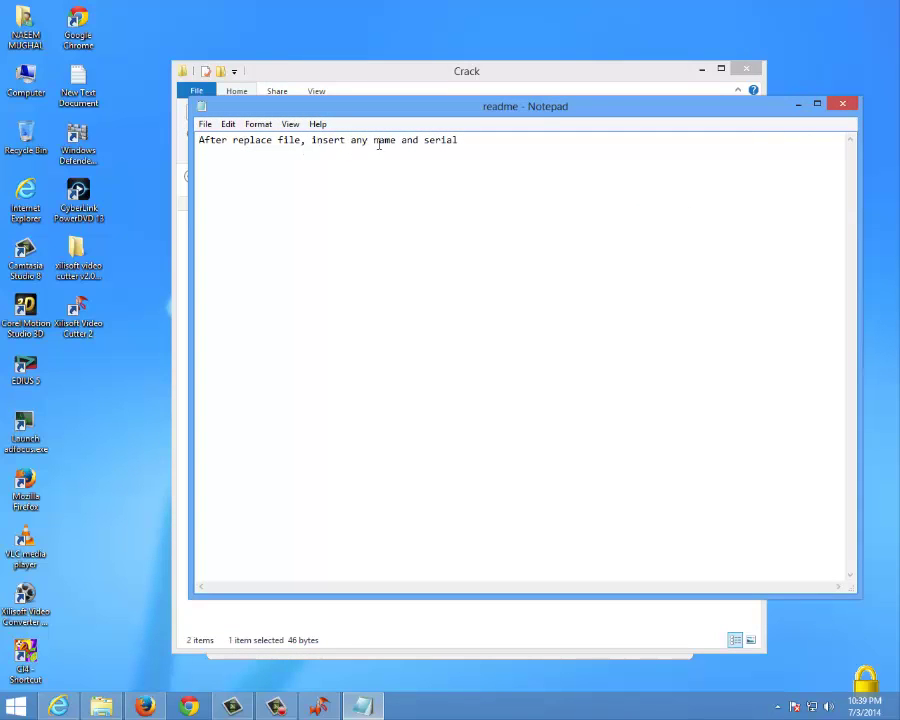
pyautogui.click(842, 105)
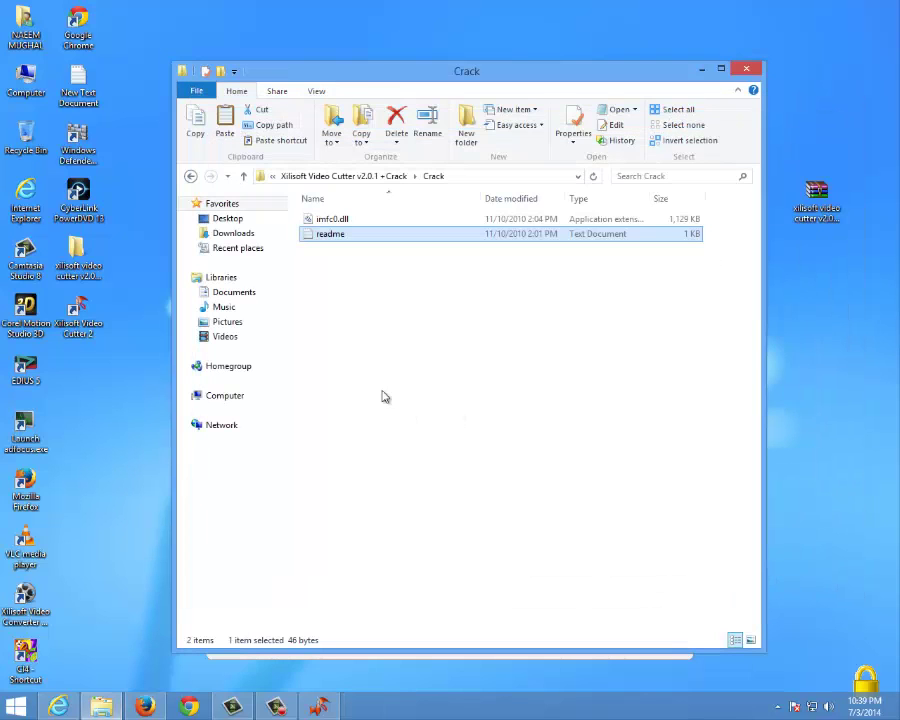
# Switch back to Xilisoft Video Cutter 2, enter the license code with the prefilled user name and complete the registration.
pyautogui.click(318, 707)
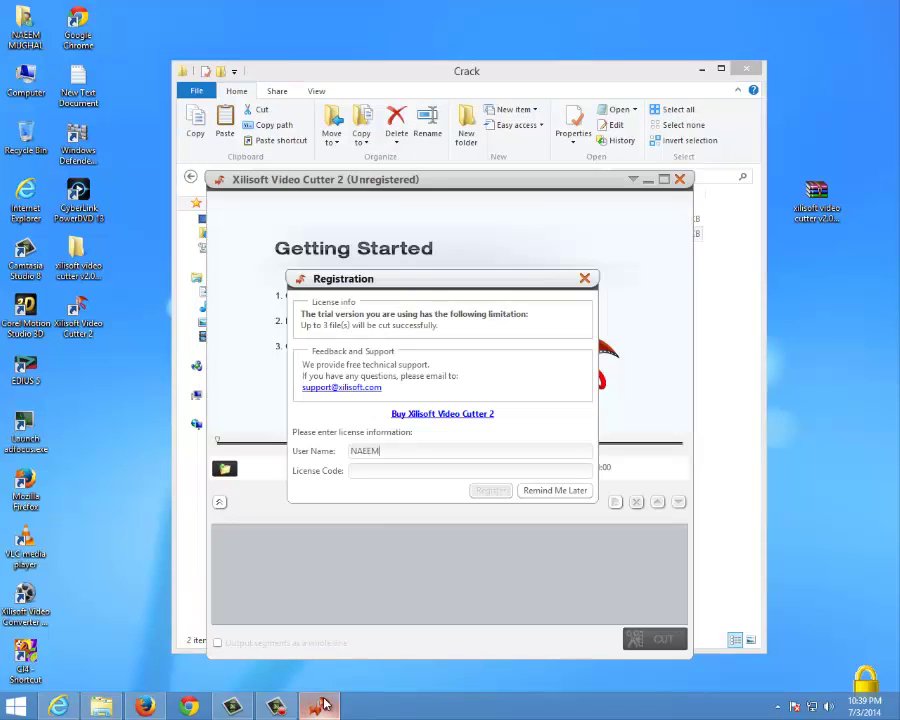
pyautogui.click(393, 474)
pyautogui.write('123456789')
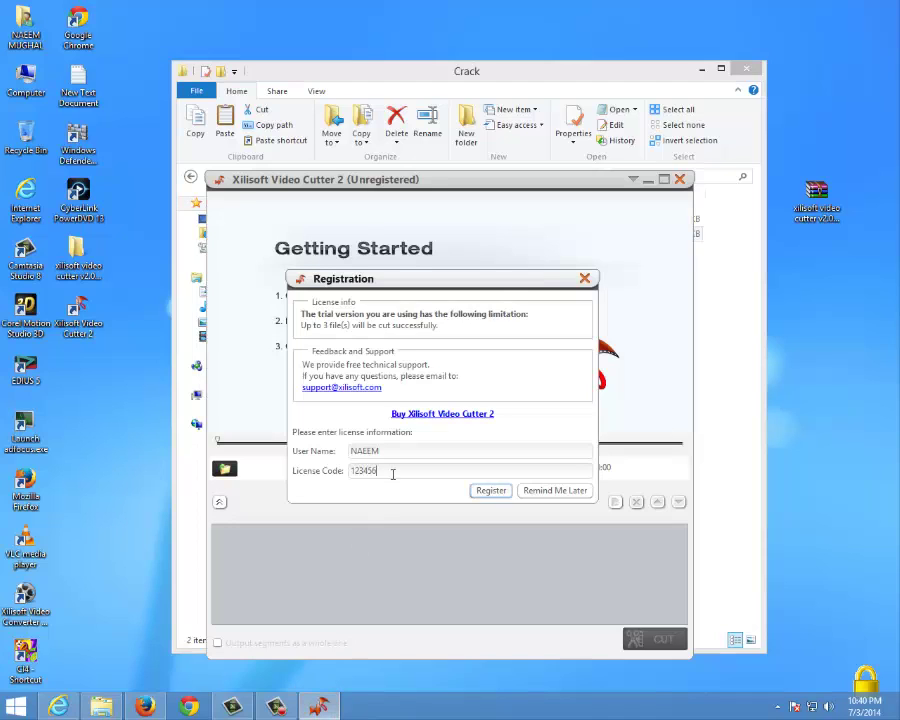
pyautogui.click(505, 492)
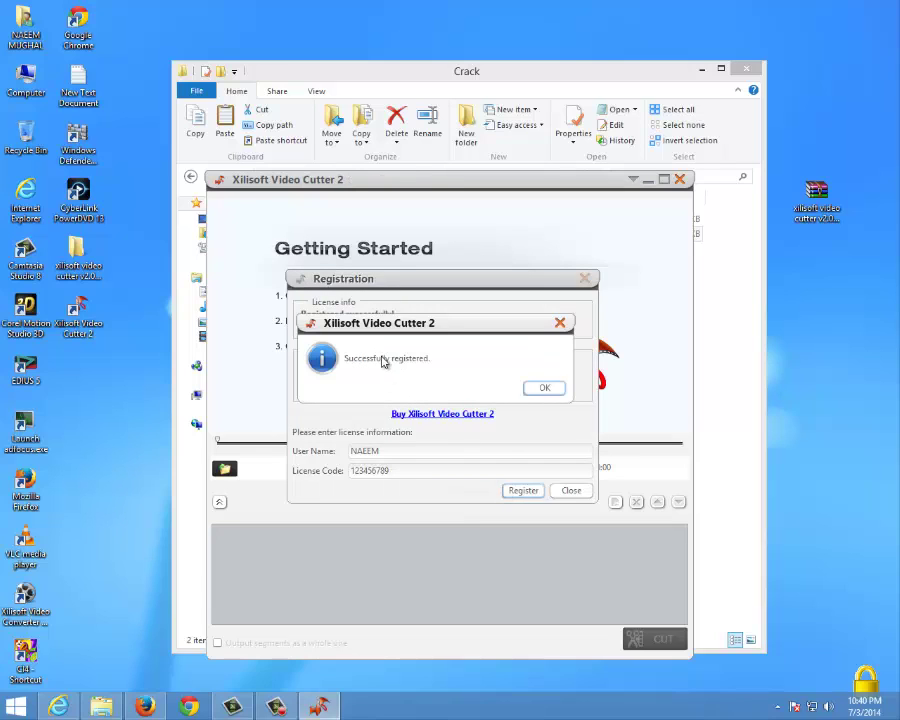
pyautogui.click(544, 389)
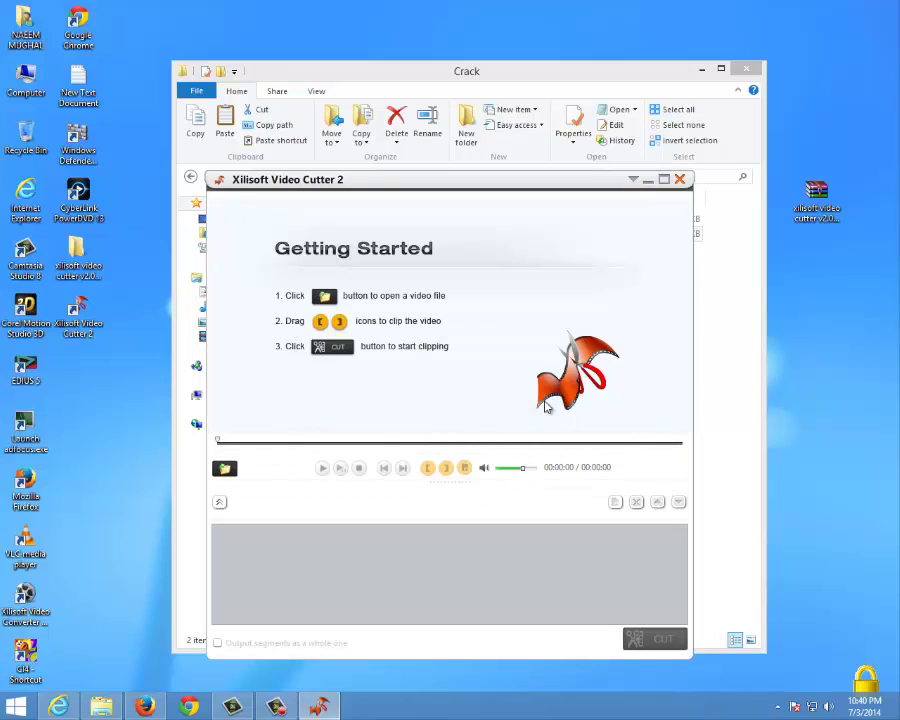